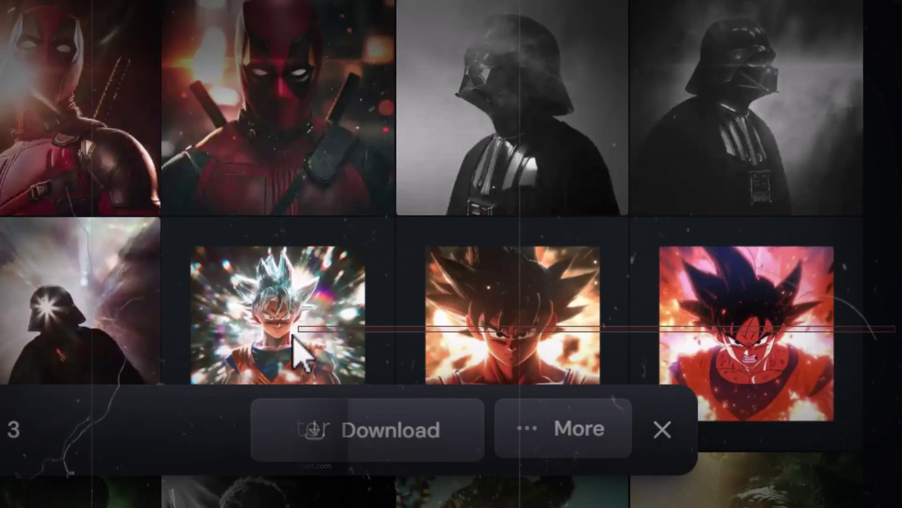
Preview the bulk actions for the three selected images, then show Explore's Top Day feed
left_click(555, 418)
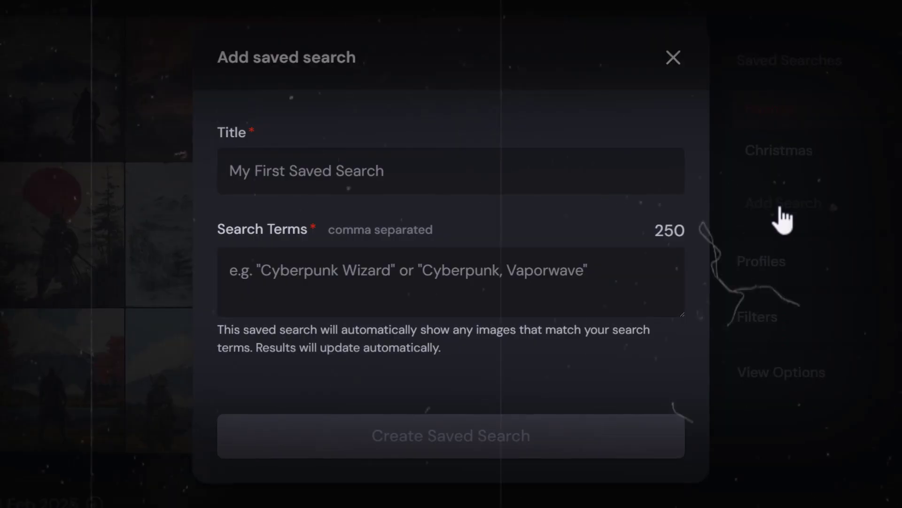
left_click(390, 169)
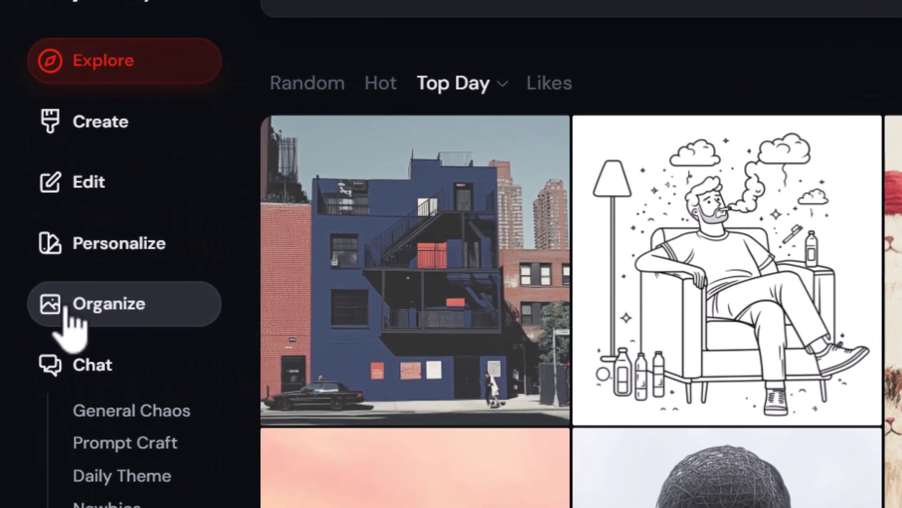
Open the Organize page of your own images, zoom the browser in, and briefly expand Saved Searches
left_click(110, 308)
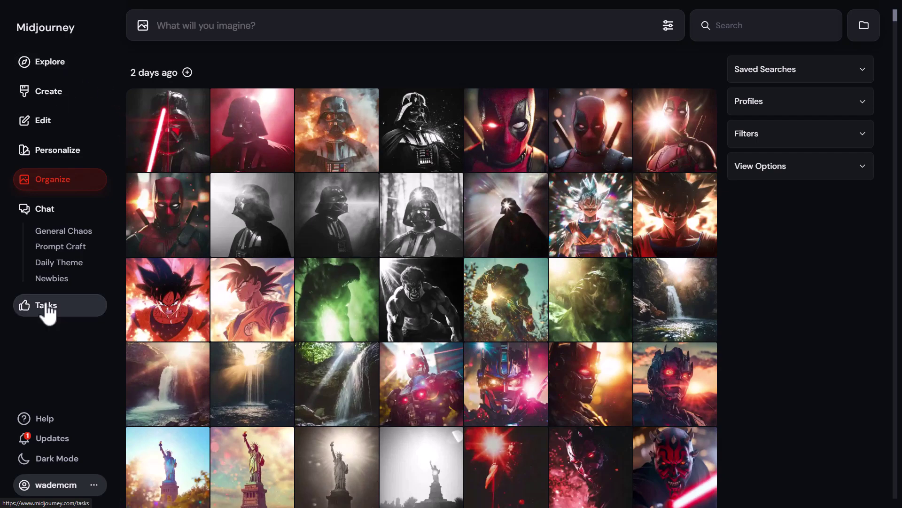
key("ctrl+plus")
key("ctrl+plus")
key("ctrl+plus")
key("ctrl+plus")
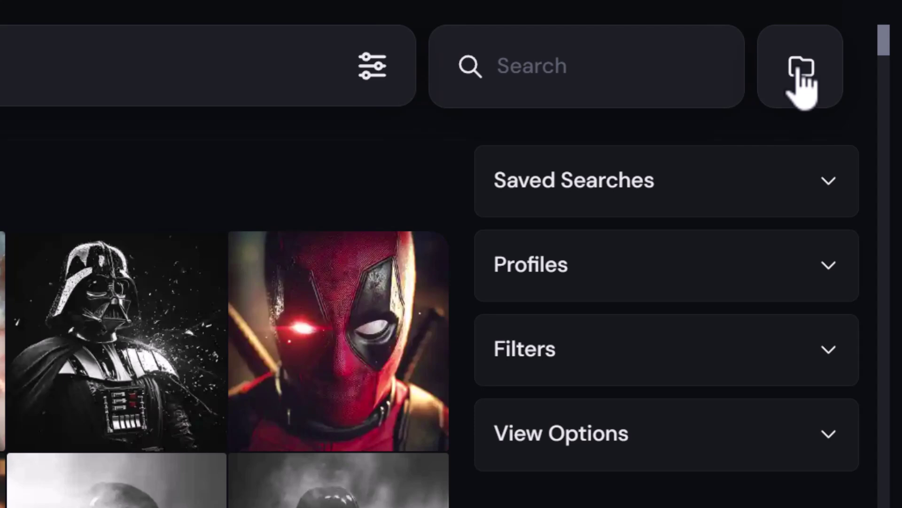
left_click(828, 183)
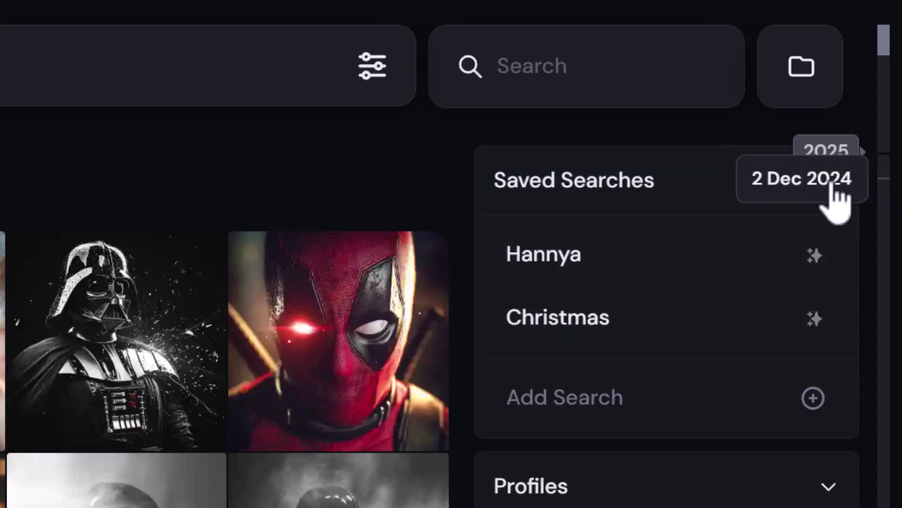
left_click(812, 188)
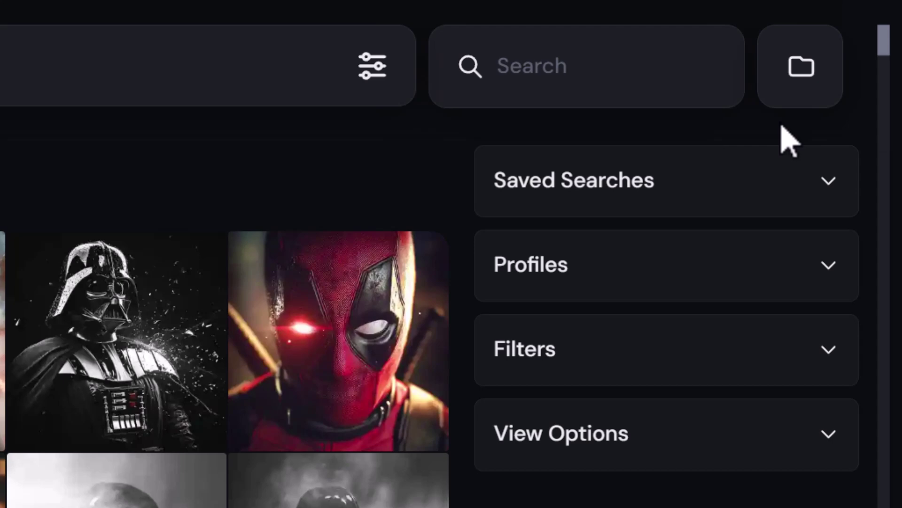
Create a new image folder named Goku
left_click(793, 94)
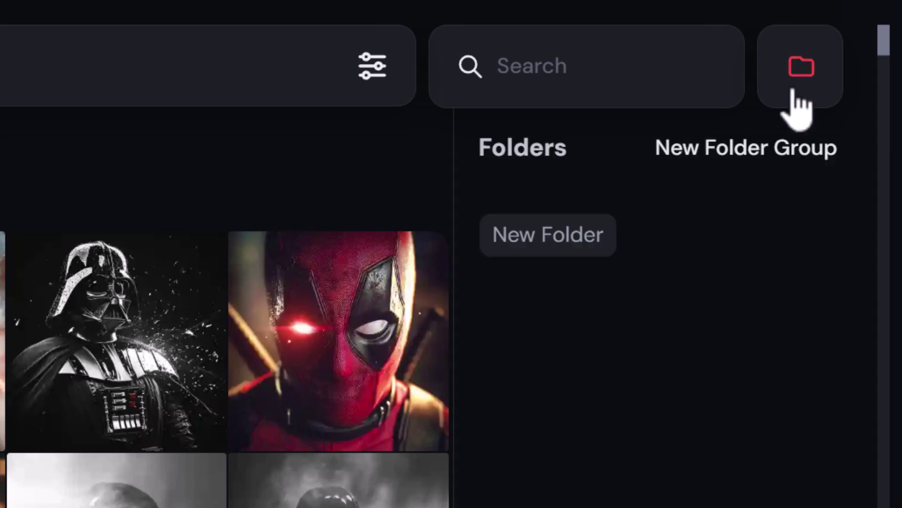
left_click(563, 249)
type("Goku")
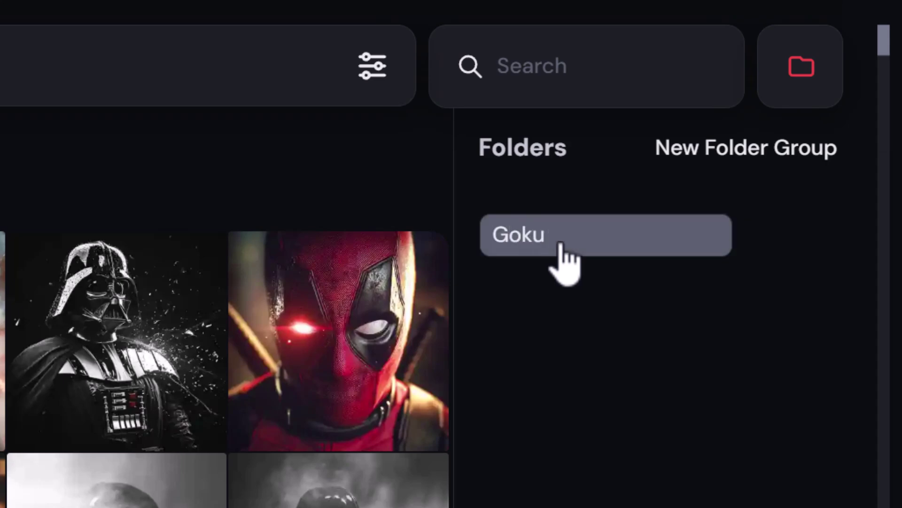
key("Return")
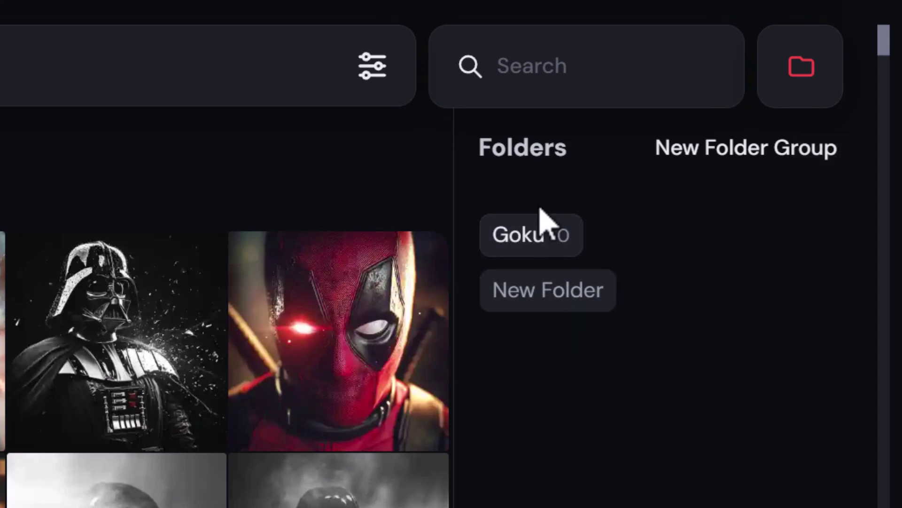
Add individual Goku images to the Goku folder, one by dragging and one from its details
mouse_move(536, 228)
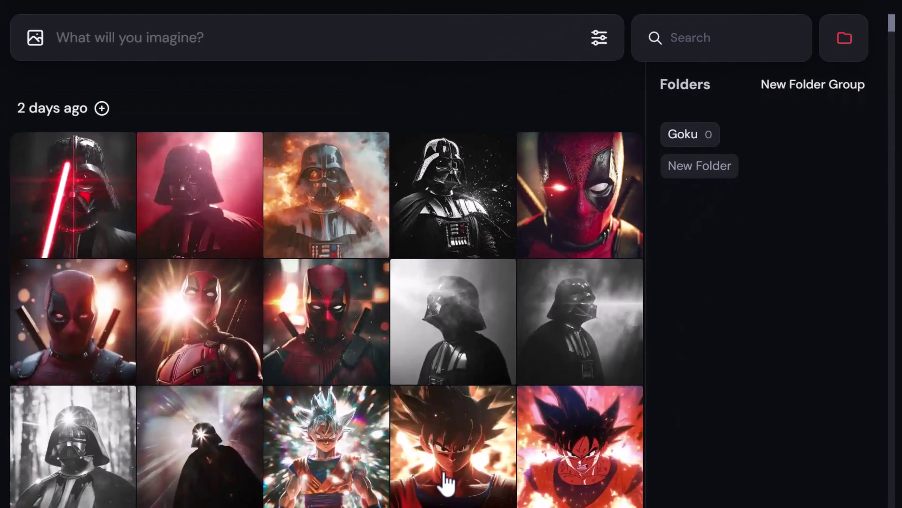
left_click_drag(432, 447, 685, 133)
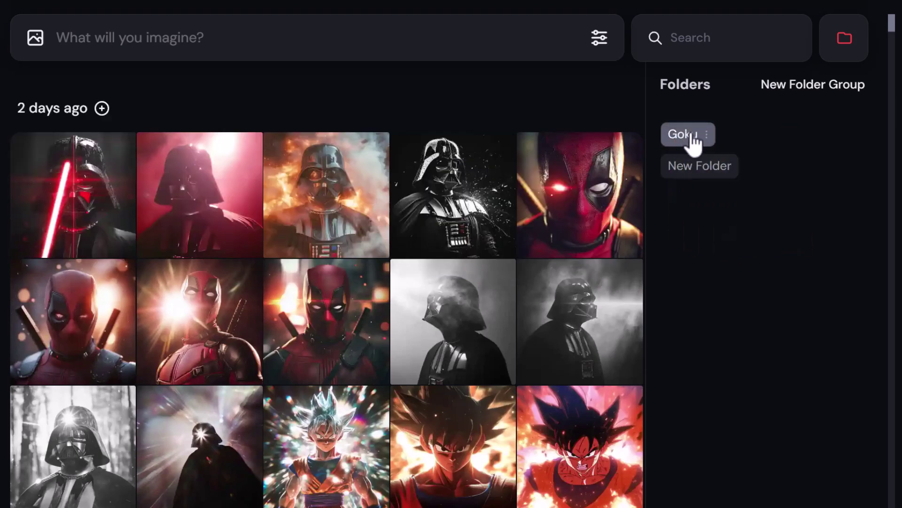
left_click(588, 444)
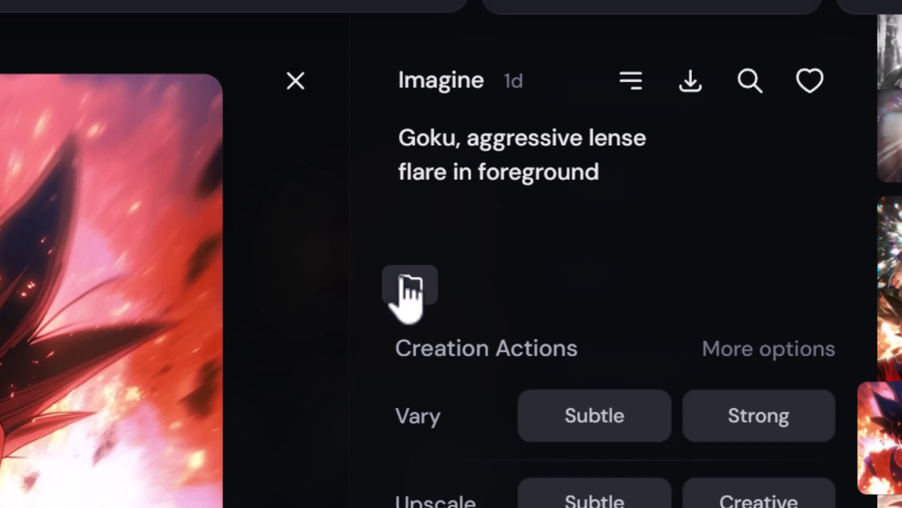
left_click(594, 205)
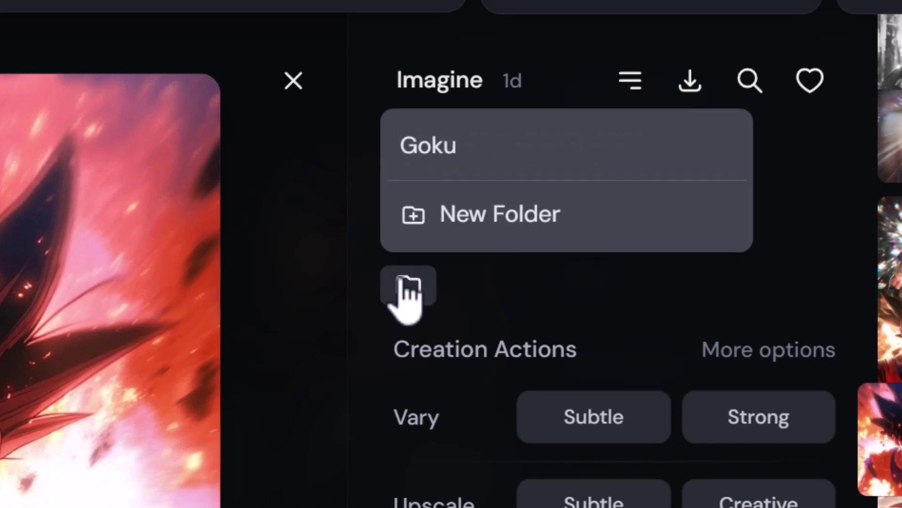
left_click(444, 172)
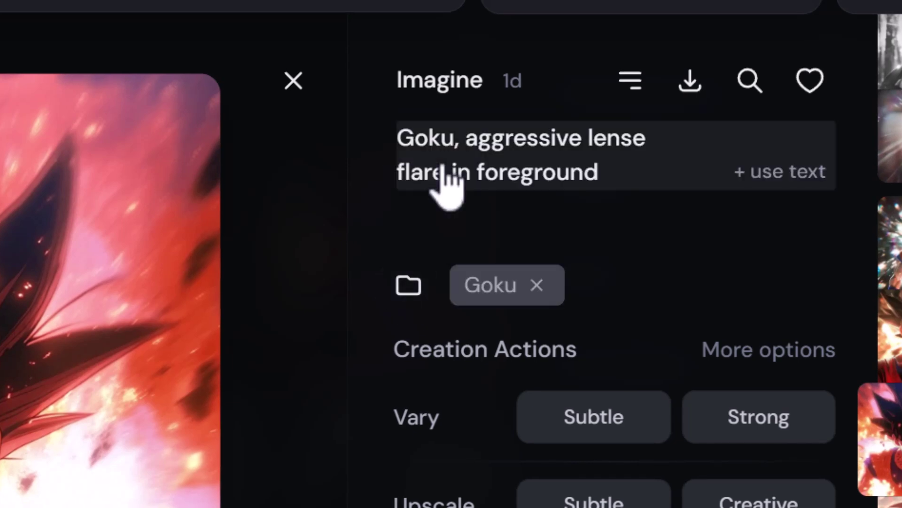
key("Escape")
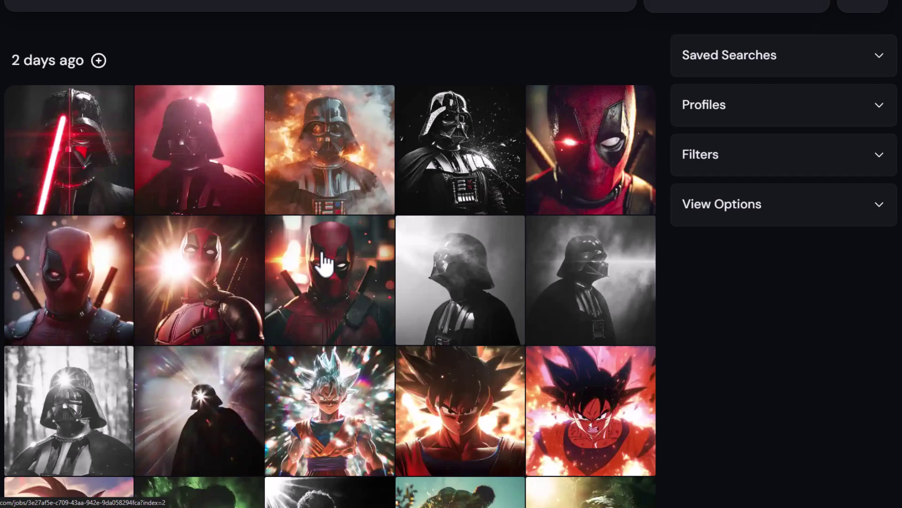
Select the three Goku images and add them all to the Goku folder
left_click(587, 411, "shift")
left_click(331, 412, "shift")
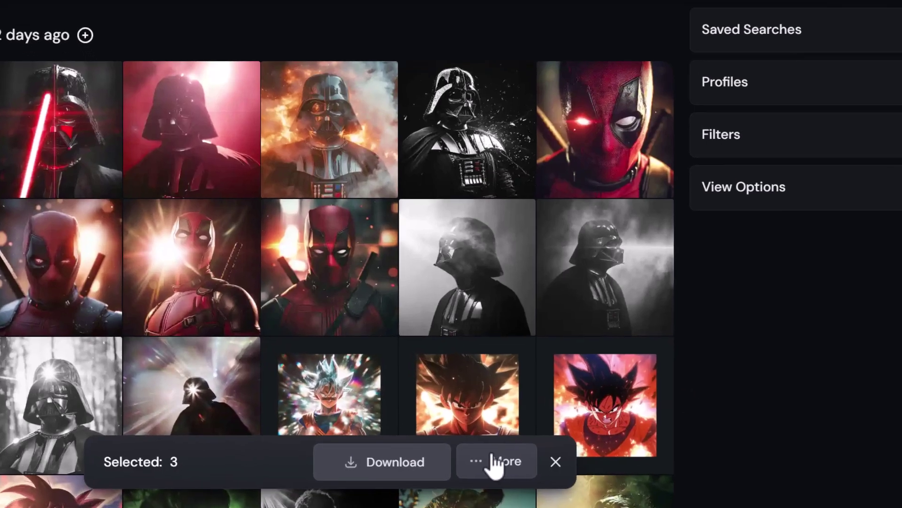
left_click(480, 466)
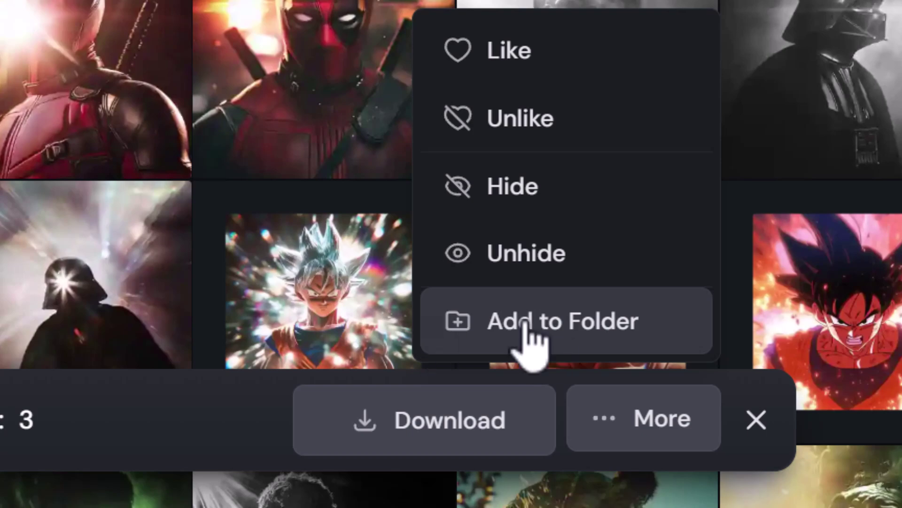
left_click(526, 330)
left_click(298, 343)
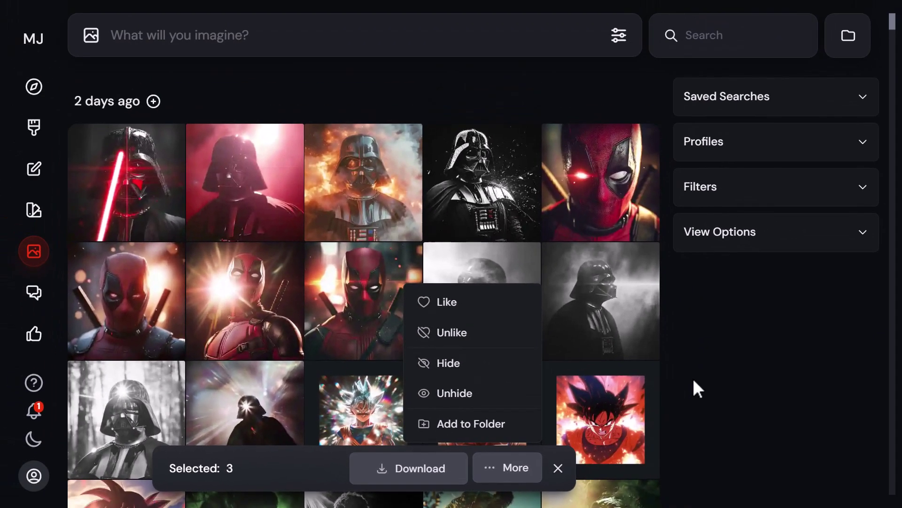
left_click(695, 385)
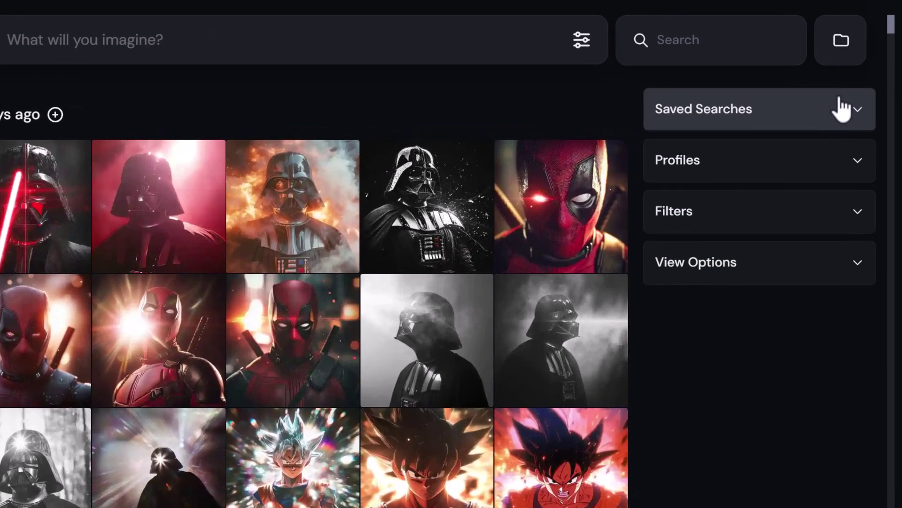
Filter to the Goku folder and remove the red-faced Goku image from it
left_click(843, 50)
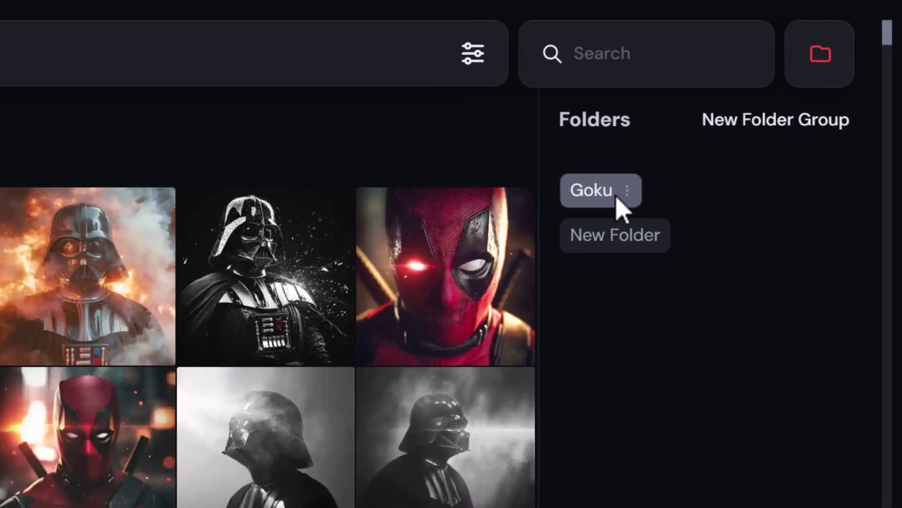
left_click(607, 206)
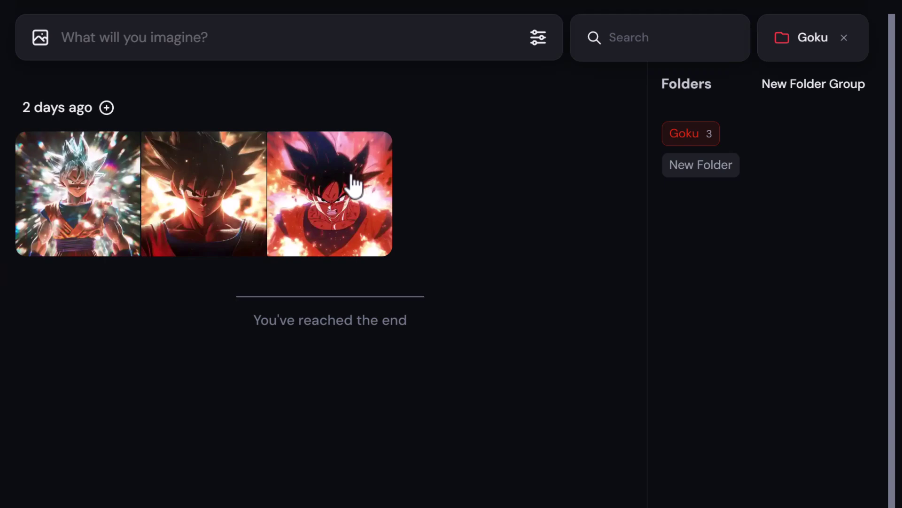
left_click(364, 166)
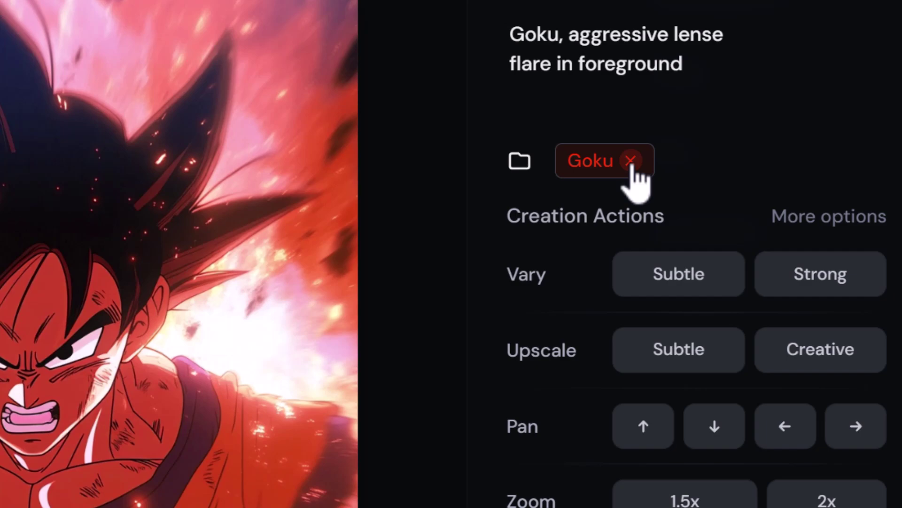
left_click(632, 160)
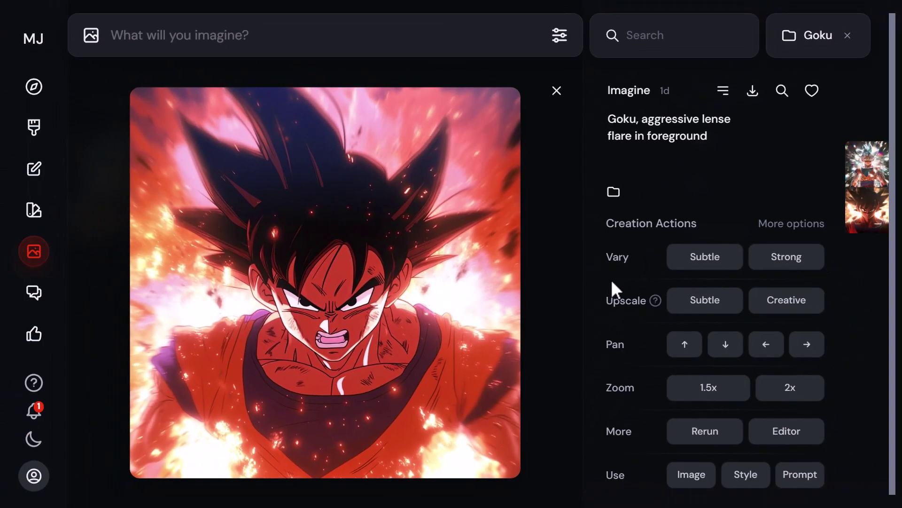
left_click(107, 113)
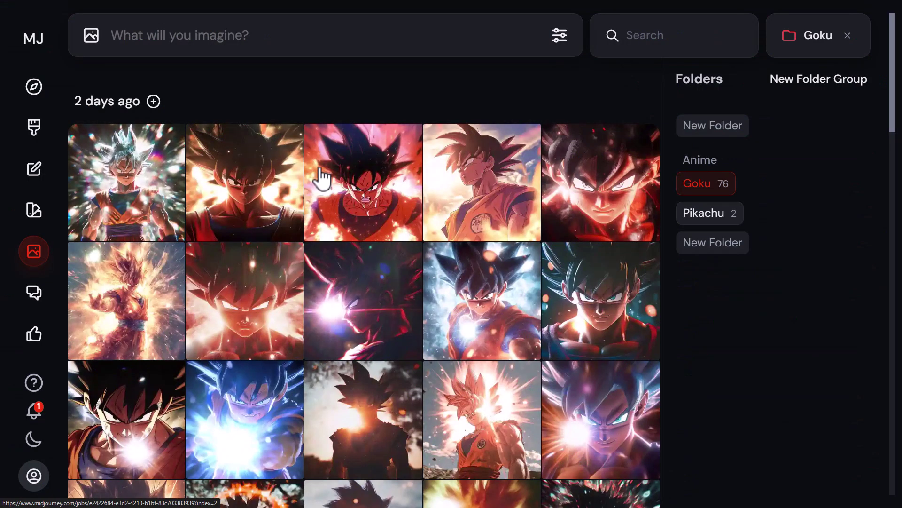
Select a block of Goku images and remove them from the Goku folder in bulk
left_click(153, 111)
left_click(152, 111)
left_click_drag(112, 171, 645, 413)
mouse_move(707, 188)
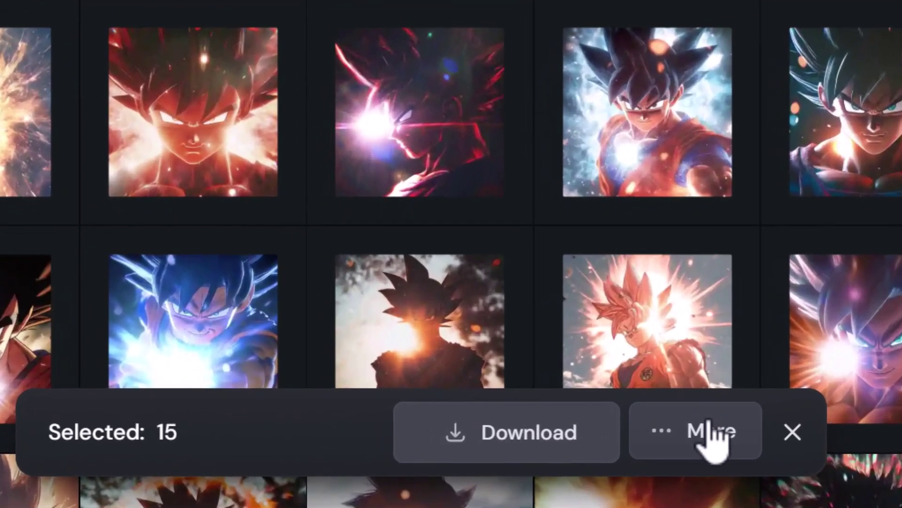
left_click(518, 465)
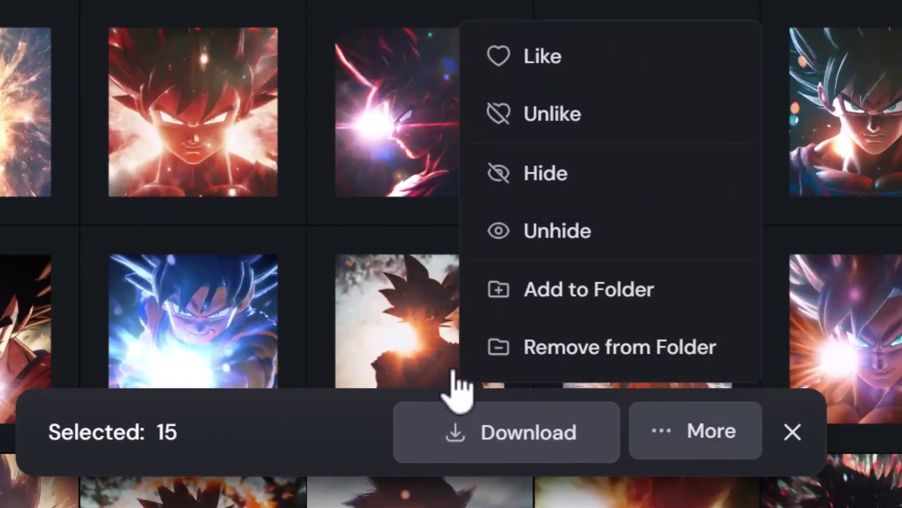
left_click(708, 351)
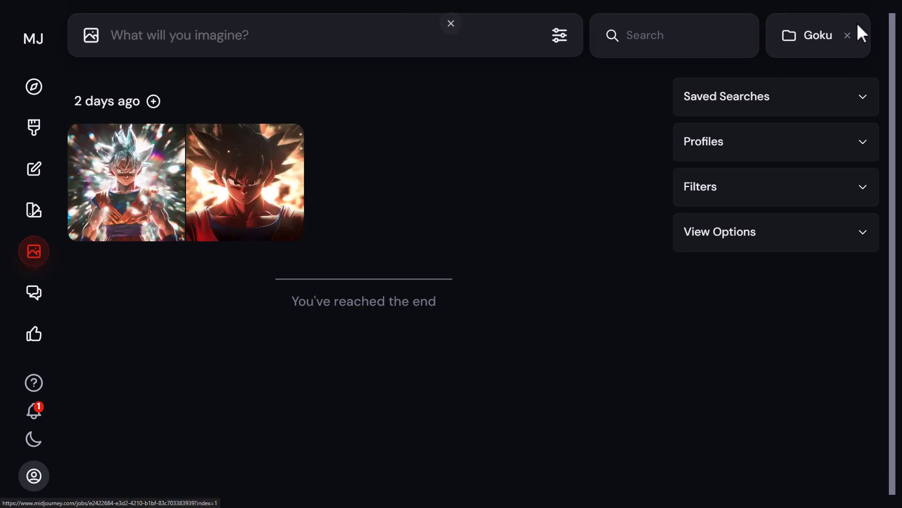
Search for goku and select all results from 2 days ago, 15 Feb and 13 Feb 2025
left_click(849, 36)
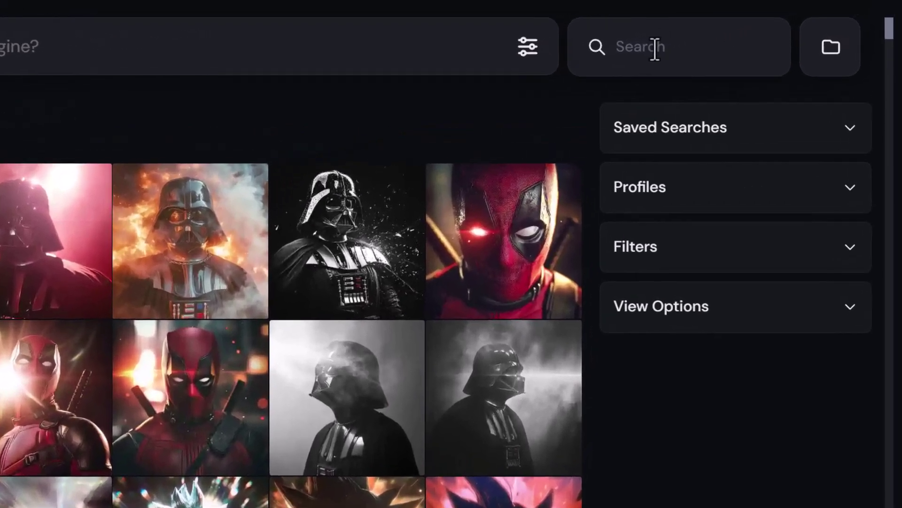
left_click(656, 36)
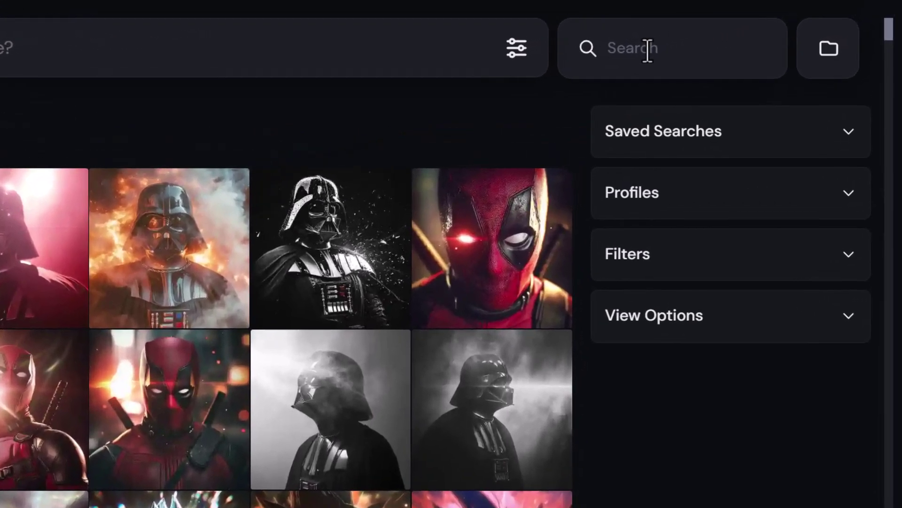
type("goku")
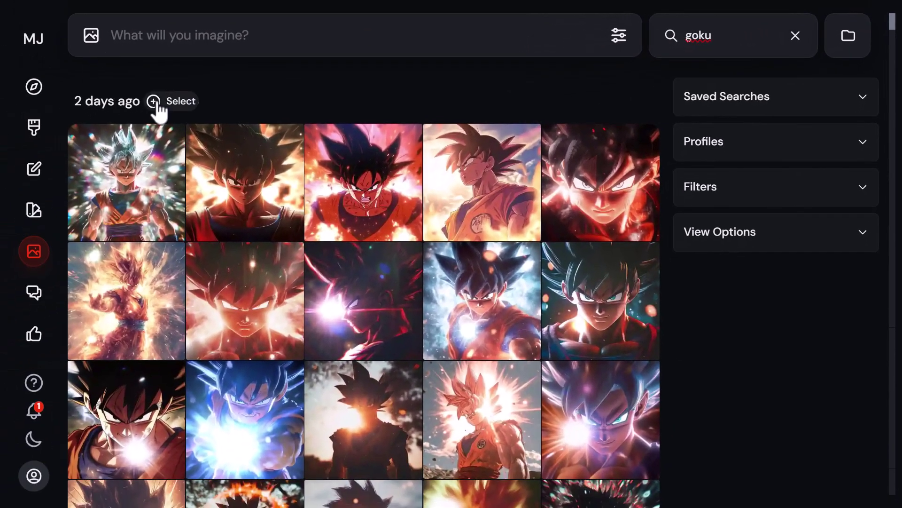
left_click(155, 101)
scroll(177, 171, "down", 15)
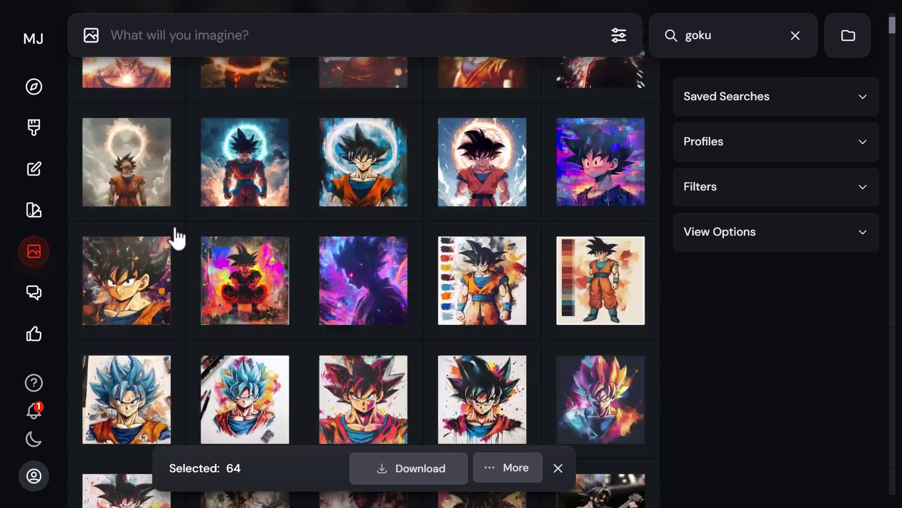
scroll(177, 263, "down", 8)
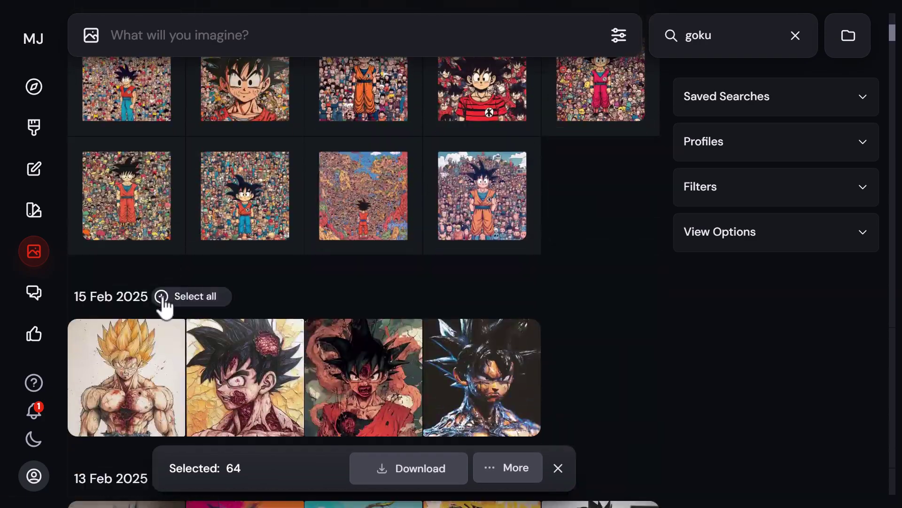
left_click(162, 298)
scroll(165, 306, "down", 5)
scroll(164, 305, "down", 4)
scroll(169, 159, "up", 3)
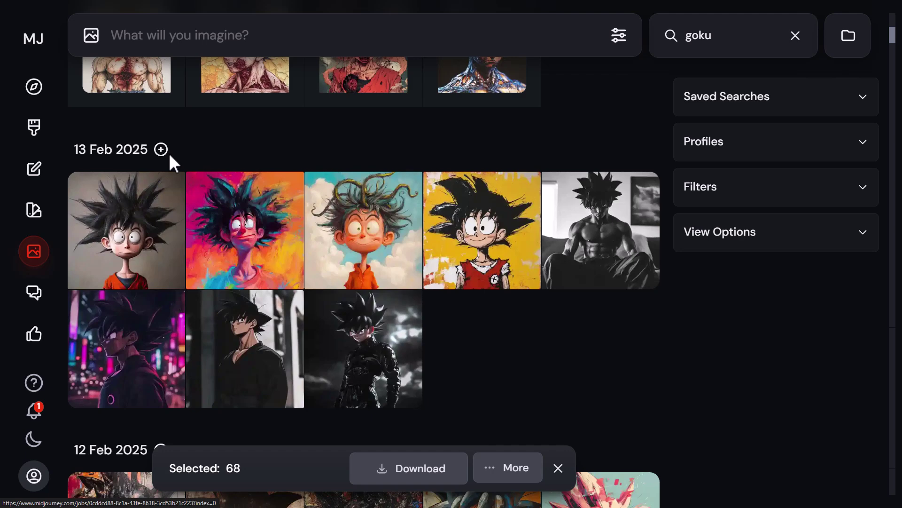
left_click(161, 149)
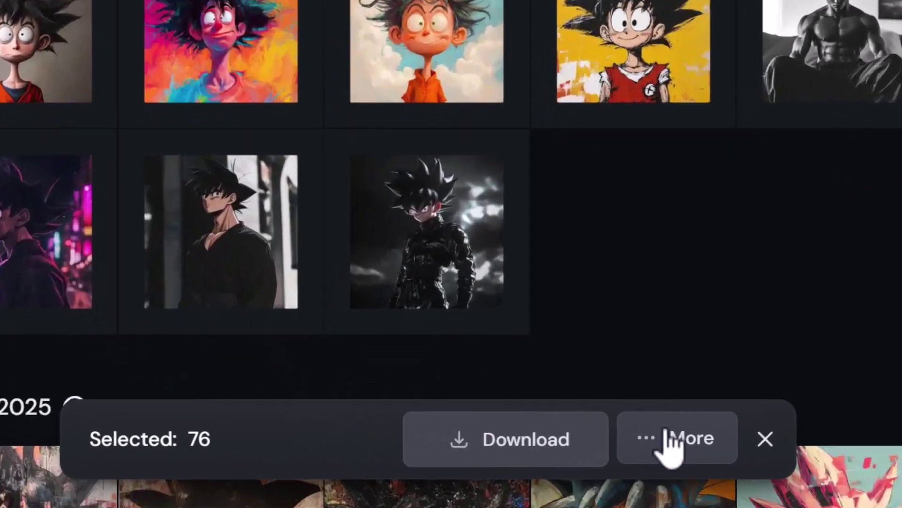
Add the 76 selected goku images to the Goku folder
left_click(500, 466)
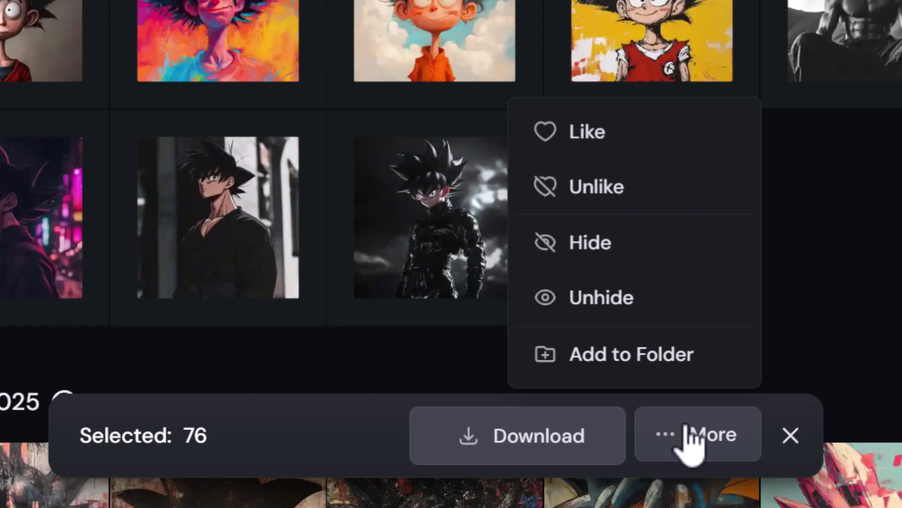
left_click(648, 353)
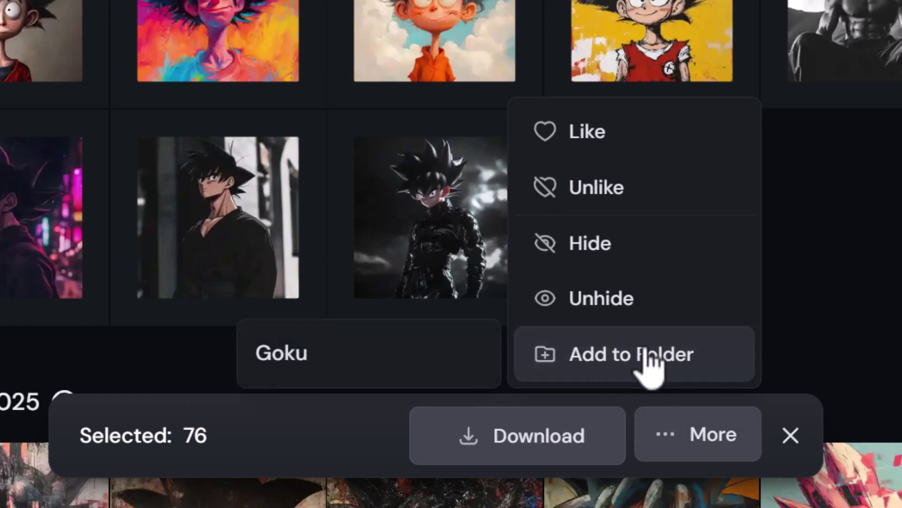
left_click(349, 350)
key("Escape")
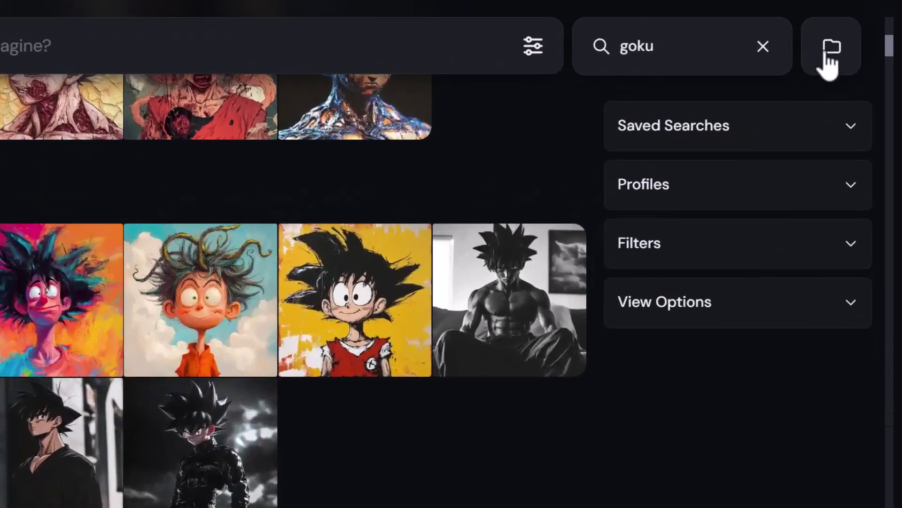
Create an Anime folder group, move the Goku folder into it, and start a new folder there
left_click(849, 40)
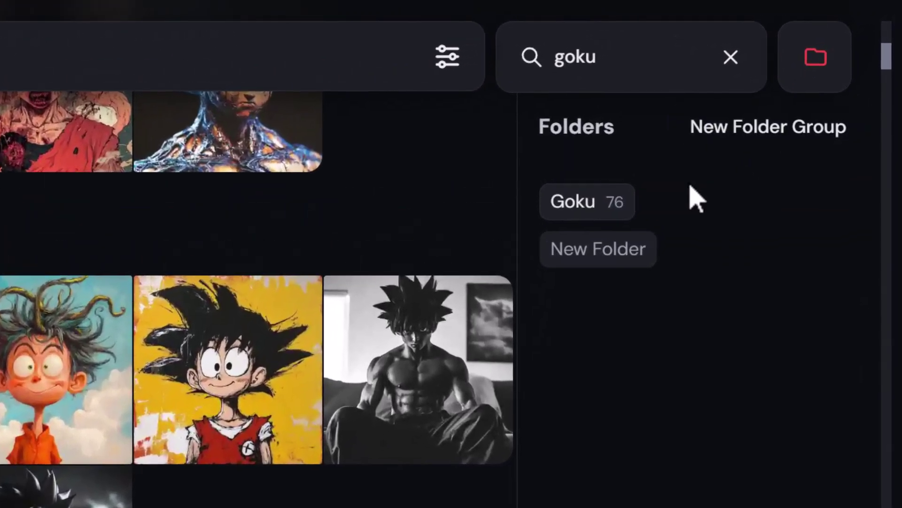
mouse_move(595, 212)
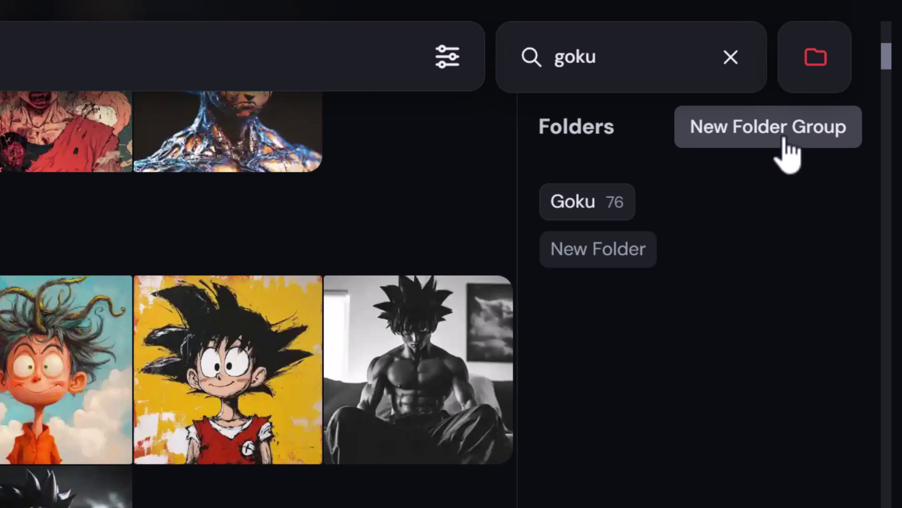
left_click(790, 155)
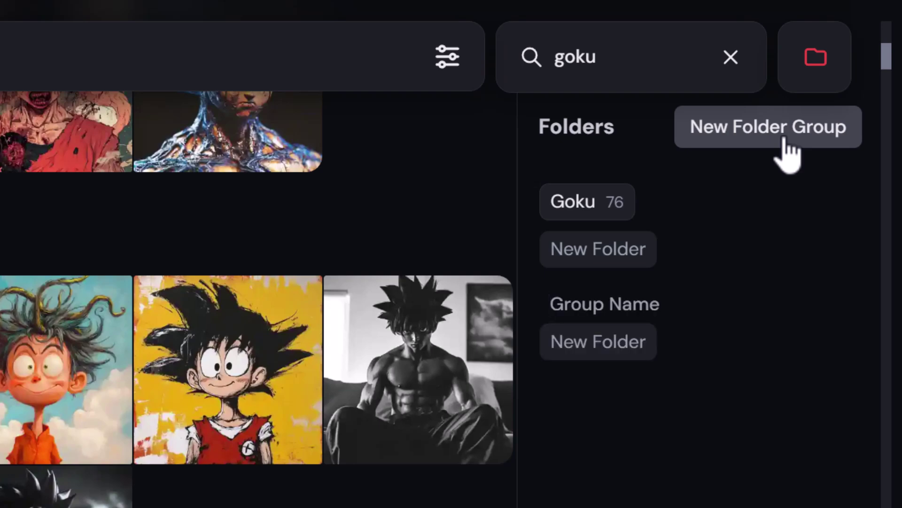
type("Anime")
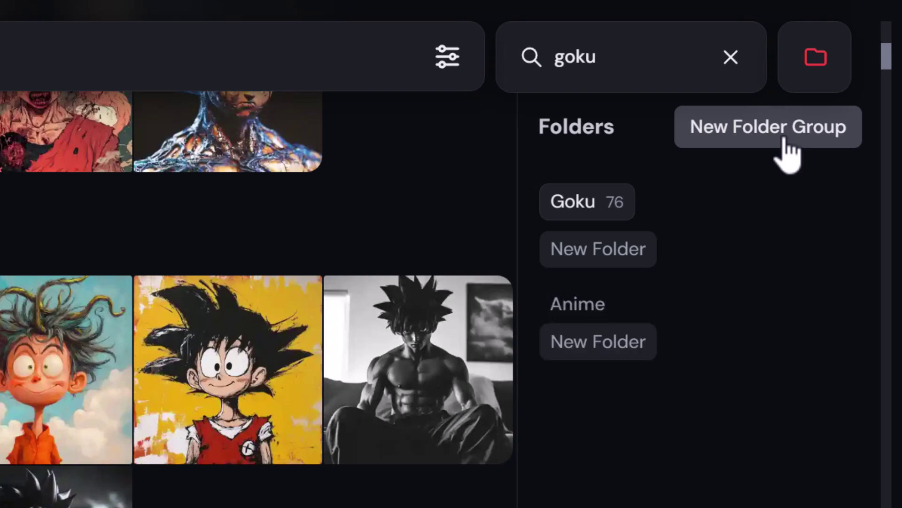
left_click_drag(600, 209, 665, 368)
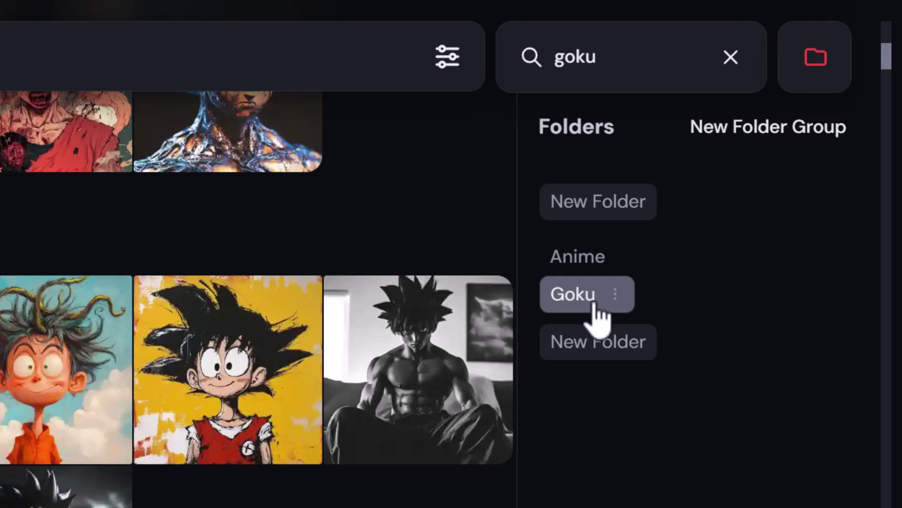
left_click(613, 345)
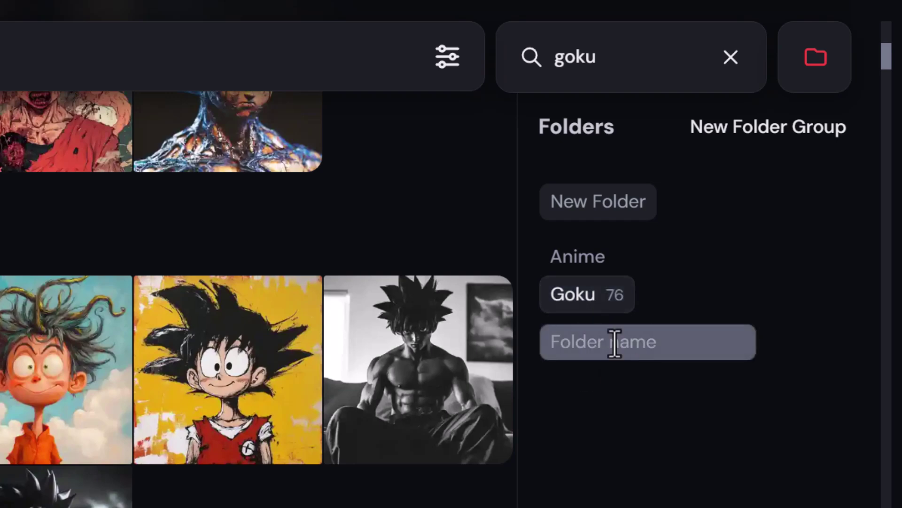
Name the new folder Pikachu, search for pikachu, and add two Pikachu images to it
type("Pikachu")
key("Return")
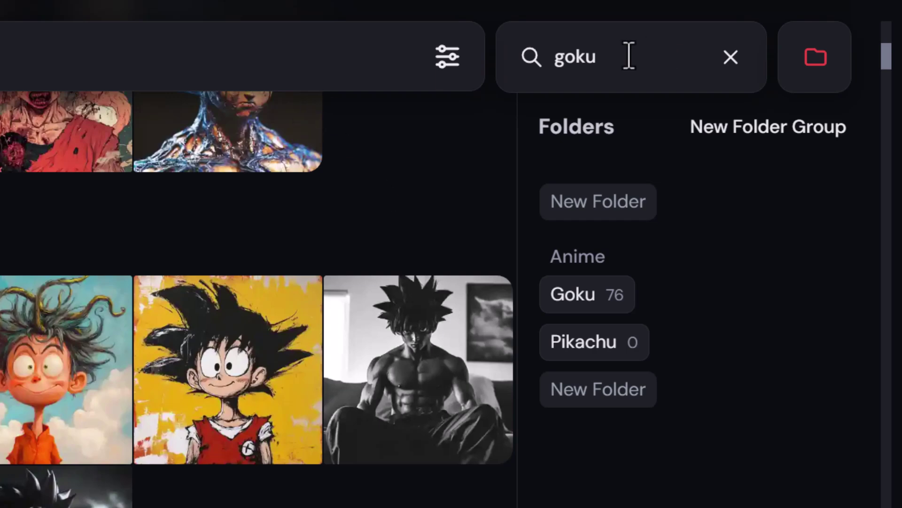
double_click(555, 65)
type("pikachu")
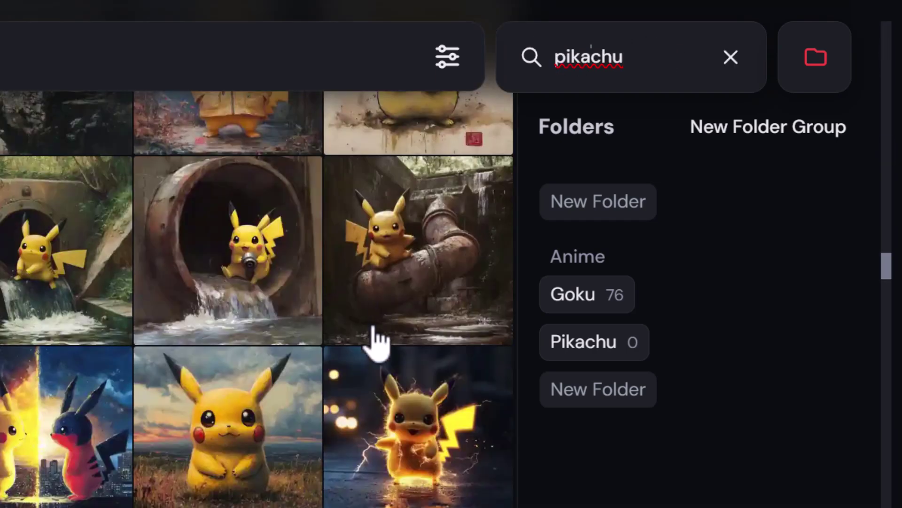
left_click_drag(374, 331, 598, 337)
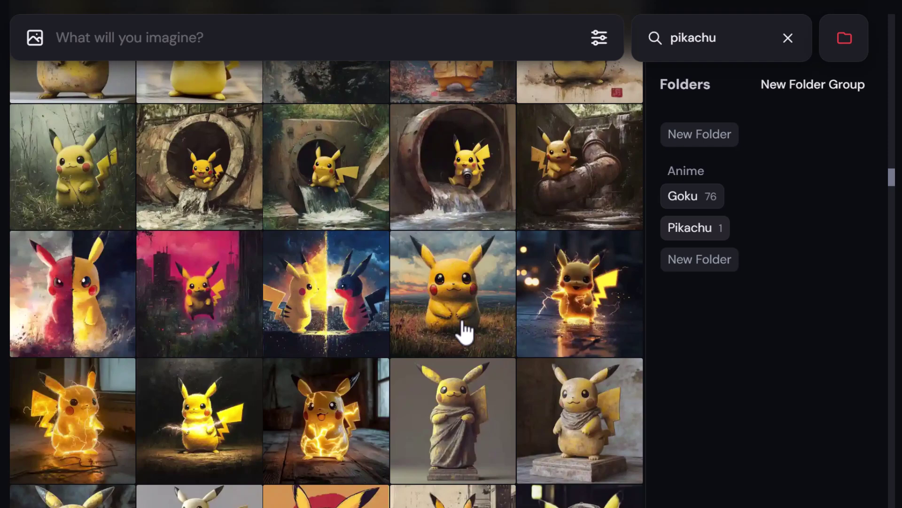
left_click_drag(244, 492, 592, 384)
left_click_drag(695, 256, 698, 229)
Compare the Goku and Pikachu folder contents, then clear the folder filter and search
mouse_move(720, 206)
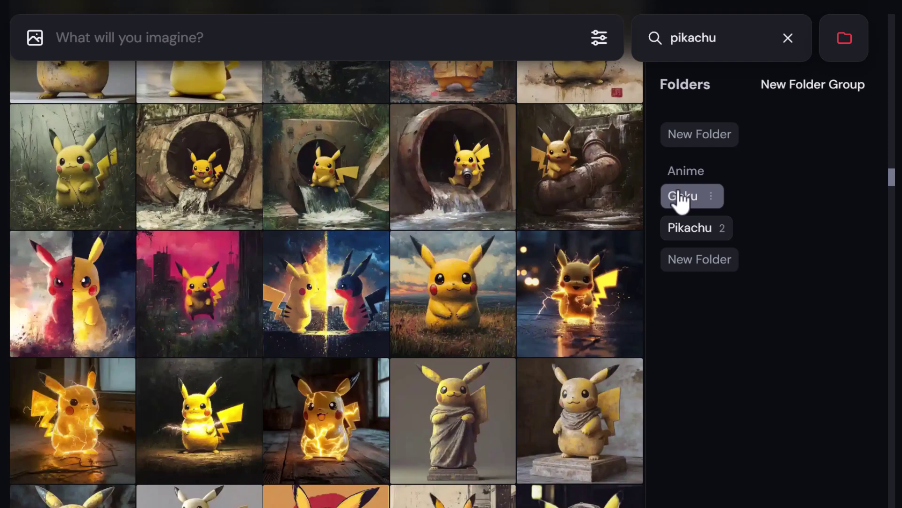
left_click(684, 197)
left_click(687, 231)
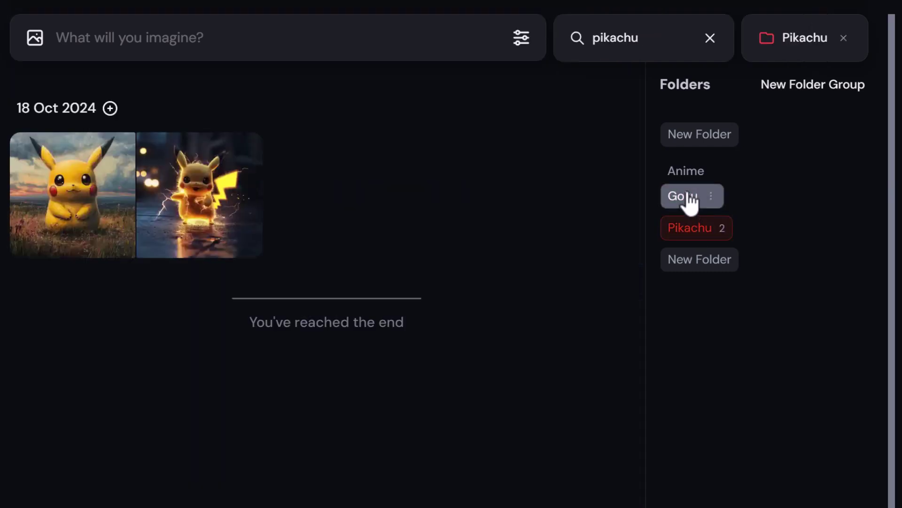
left_click(688, 199)
left_click(691, 227)
left_click(694, 197)
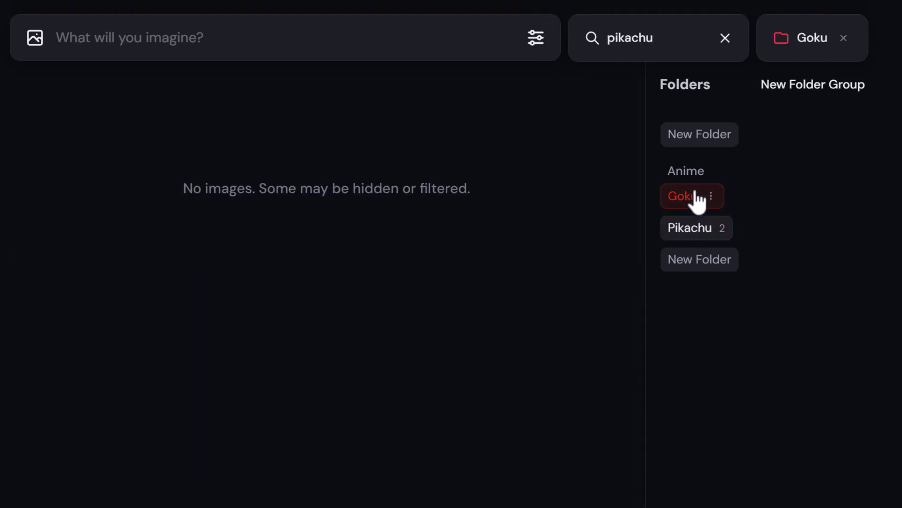
left_click(845, 38)
left_click(786, 47)
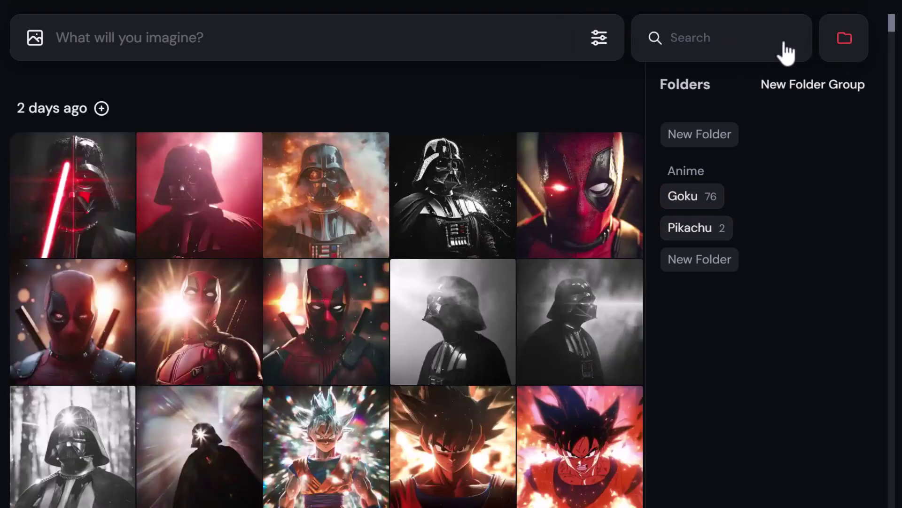
Close the Folders panel, apply the Hannya saved search, and scroll its results
left_click(846, 41)
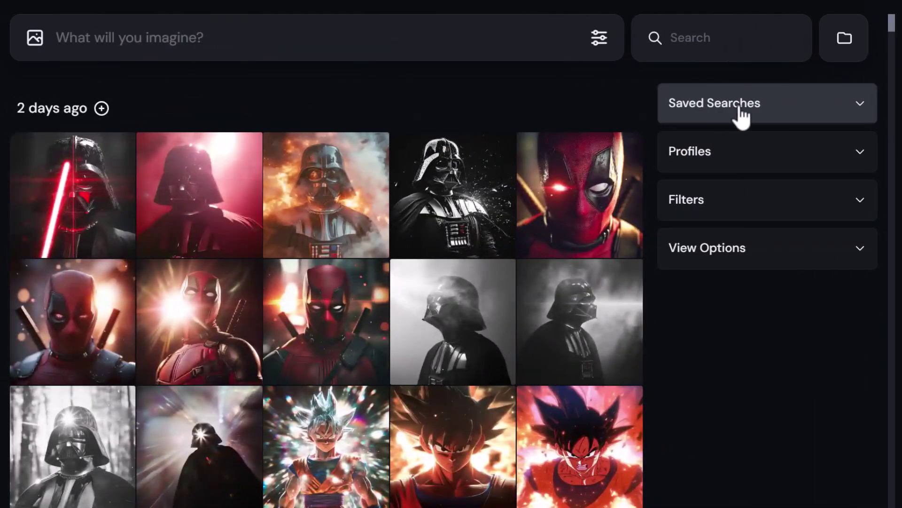
left_click(742, 115)
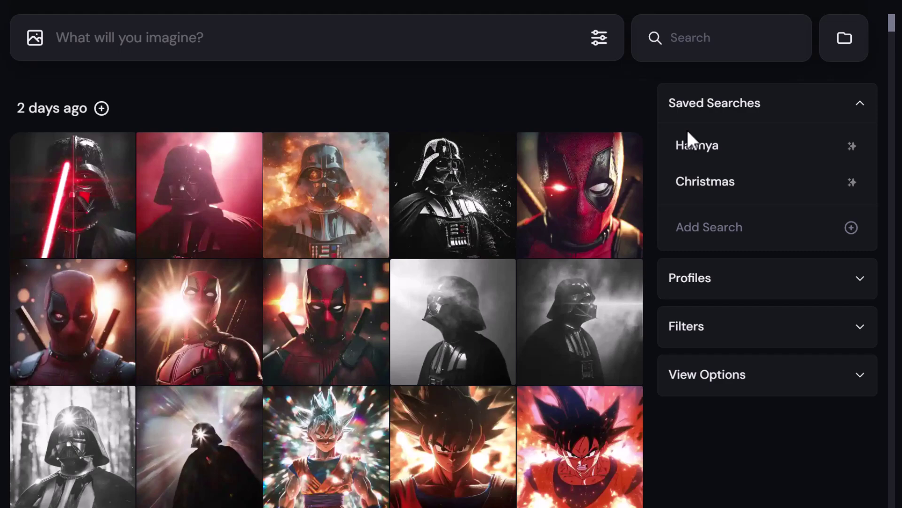
left_click(705, 155)
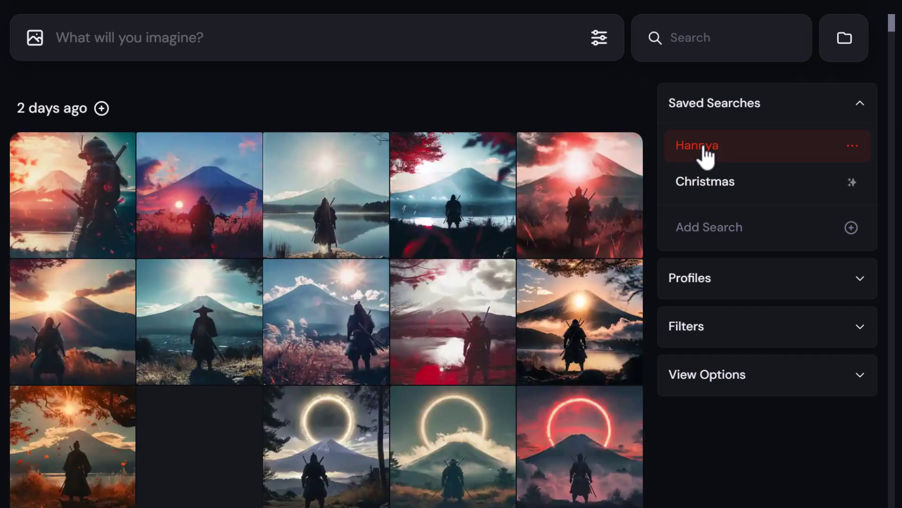
scroll(430, 230, "down", 15)
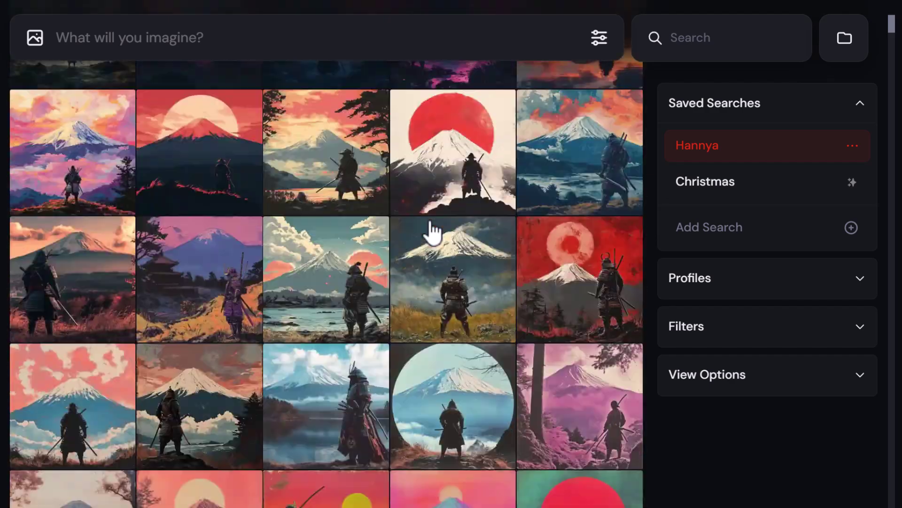
scroll(449, 276, "down", 10)
scroll(456, 304, "up", 10)
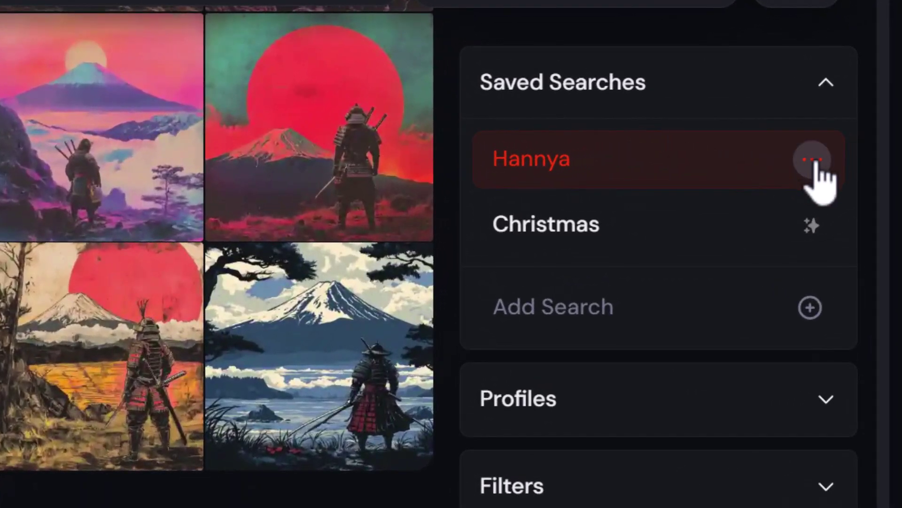
Review the Hannya search terms, hannya and samurai, and close the editor without saving
left_click(842, 150)
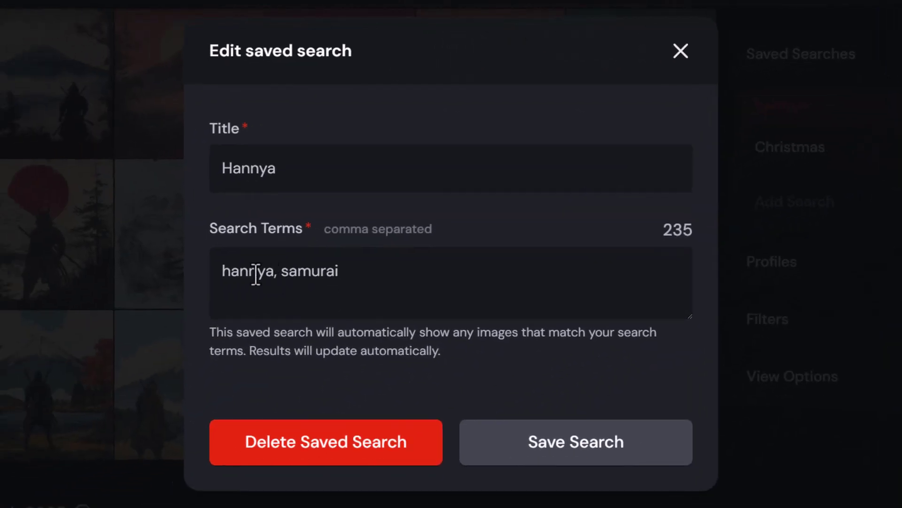
left_click_drag(280, 272, 371, 280)
left_click(371, 280)
left_click(679, 52)
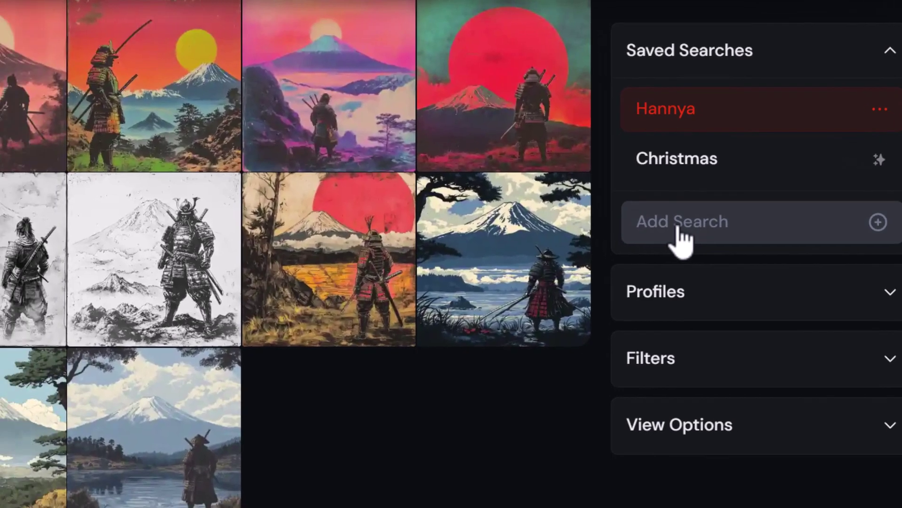
Create a saved search titled Hulk with the search term hulk
left_click(617, 240)
type("Hulk")
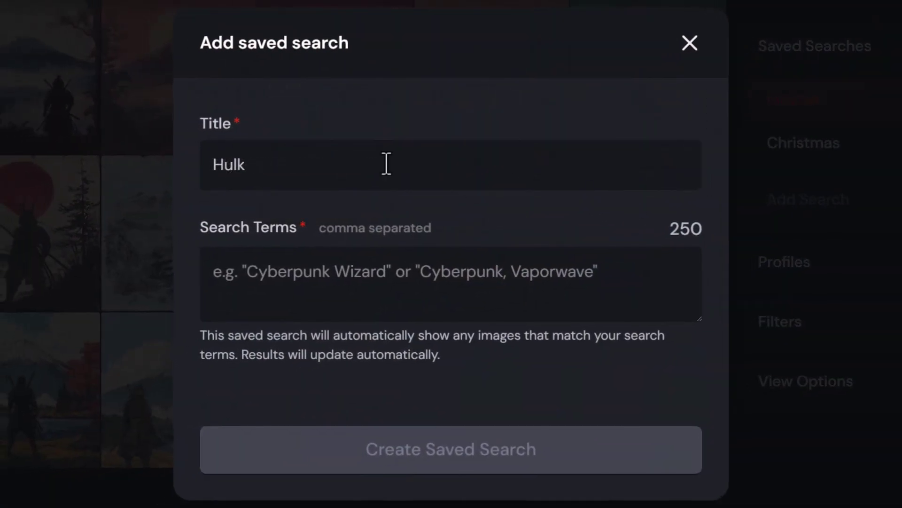
left_click(310, 278)
type("hulk")
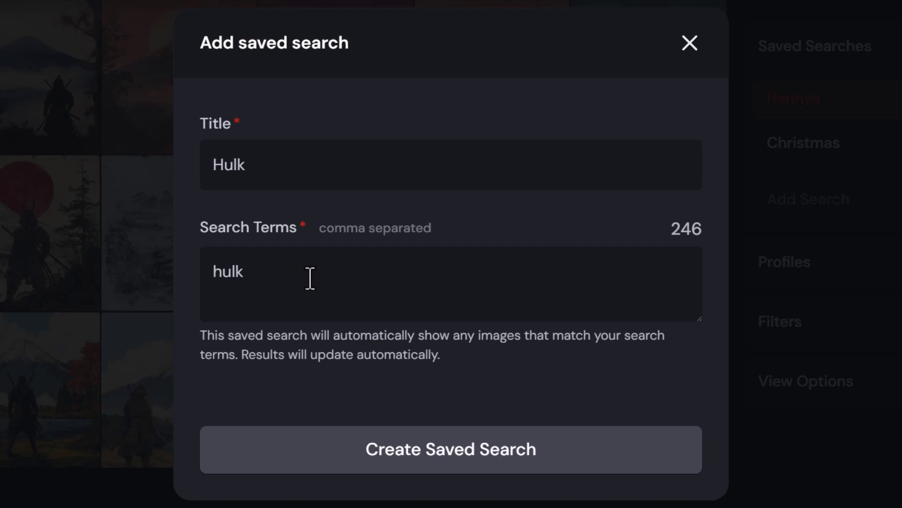
left_click(425, 455)
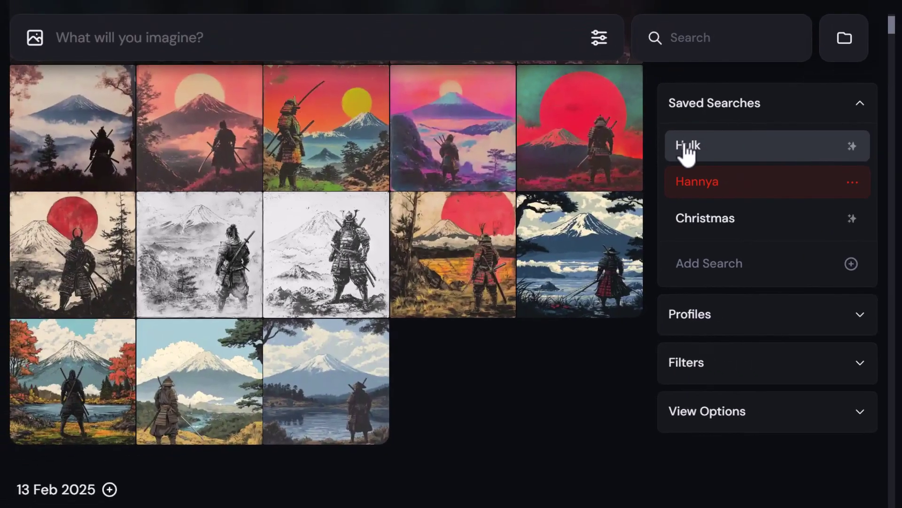
Show only the Hulk search results and scroll through them
left_click(690, 150)
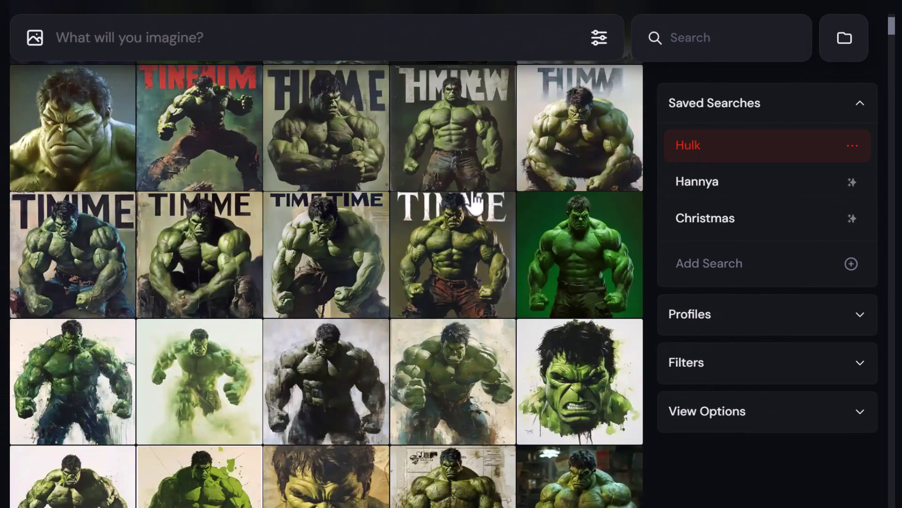
scroll(537, 254, "up", 20)
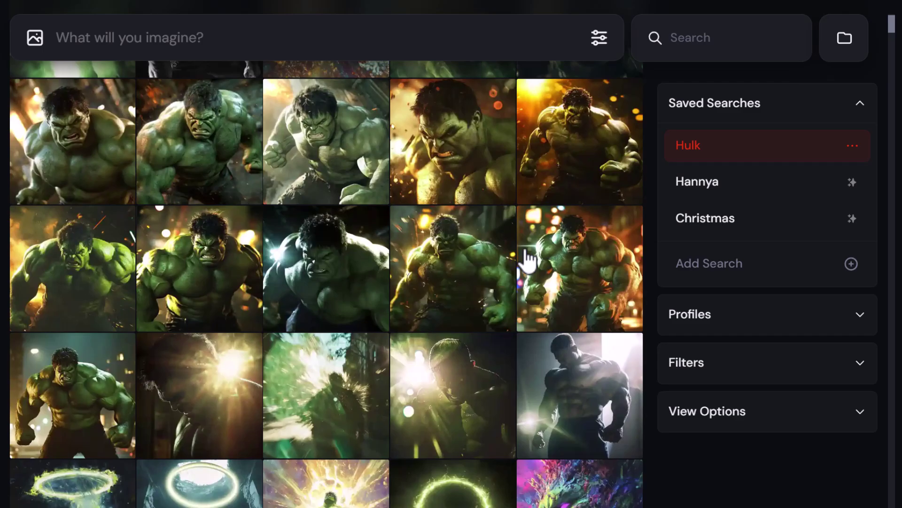
scroll(529, 261, "down", 15)
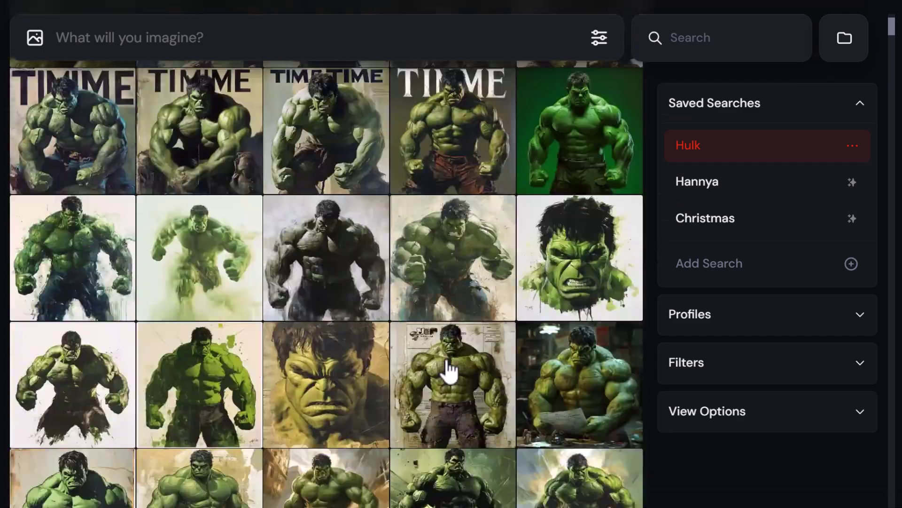
scroll(449, 385, "down", 5)
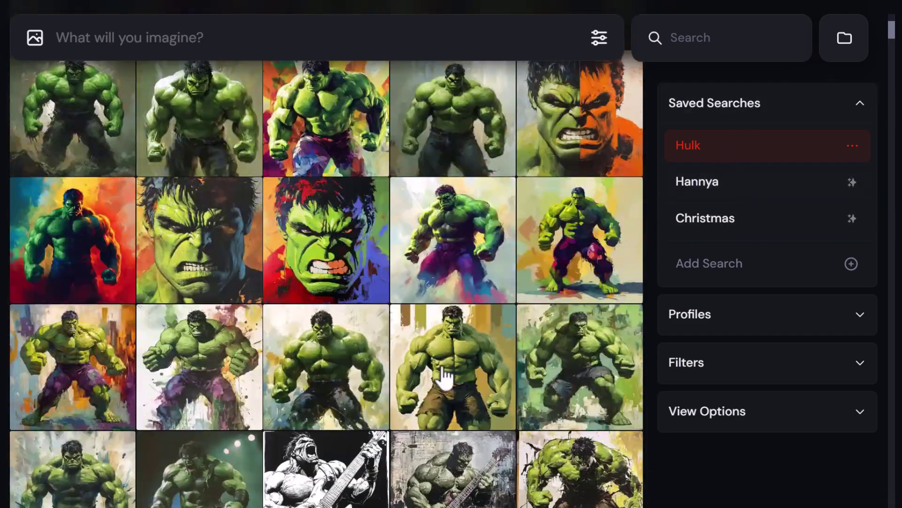
scroll(426, 347, "down", 6)
scroll(427, 347, "up", 7)
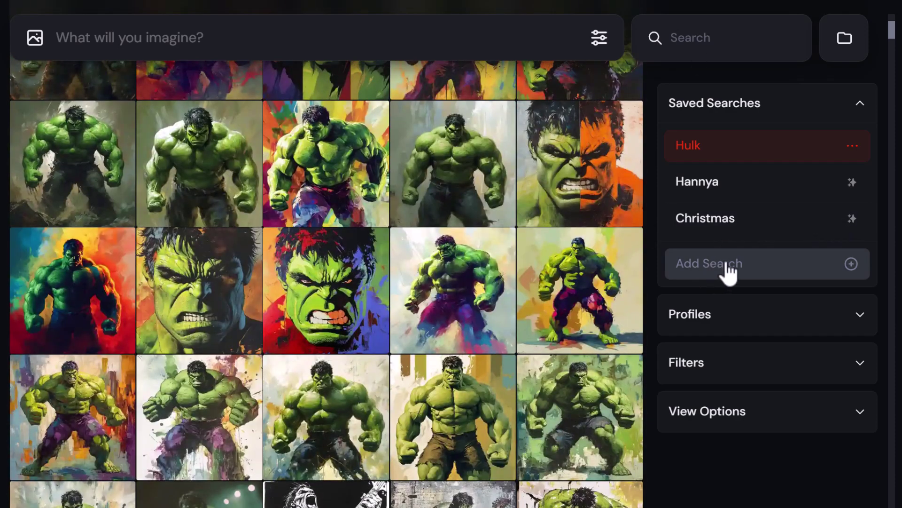
Create a saved search titled HR Giger with the search term giger
left_click(706, 281)
type("HR Giger")
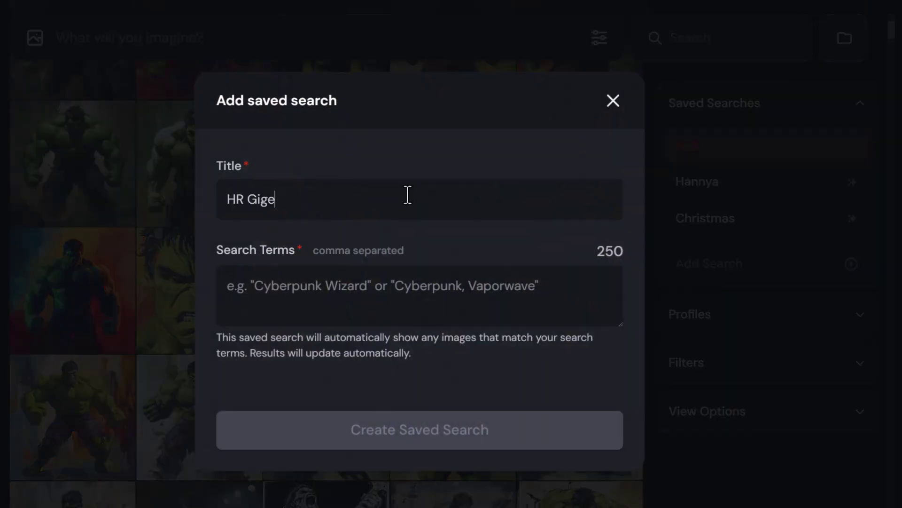
left_click(408, 281)
type("giger")
left_click(466, 449)
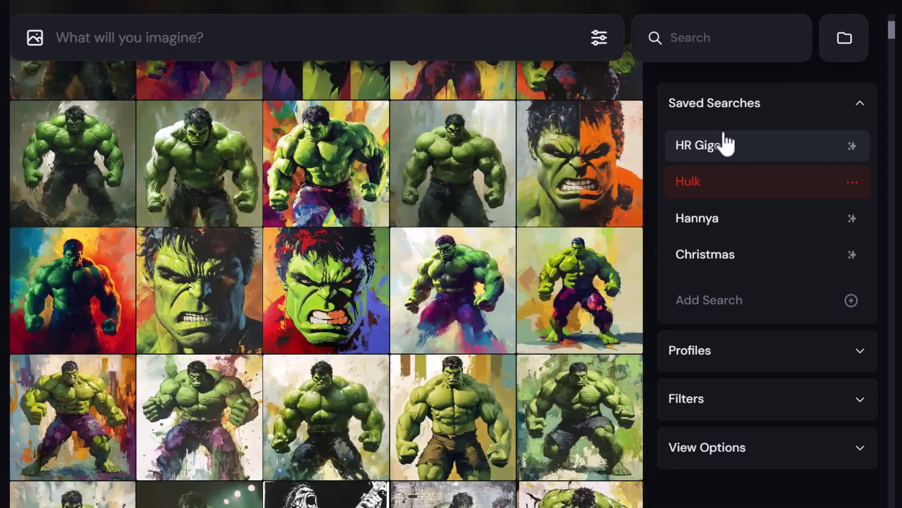
Apply the HR Giger search and scroll through its matching images
left_click(727, 150)
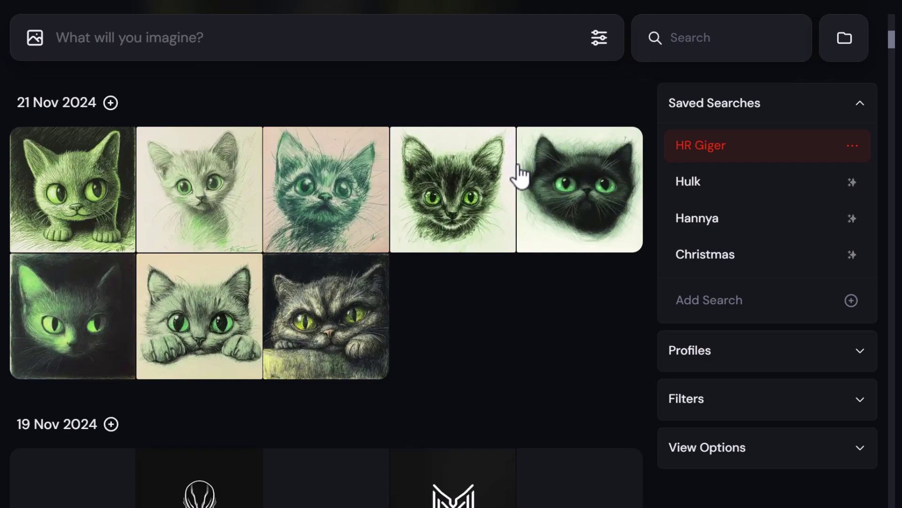
scroll(286, 295, "down", 5)
scroll(285, 295, "down", 15)
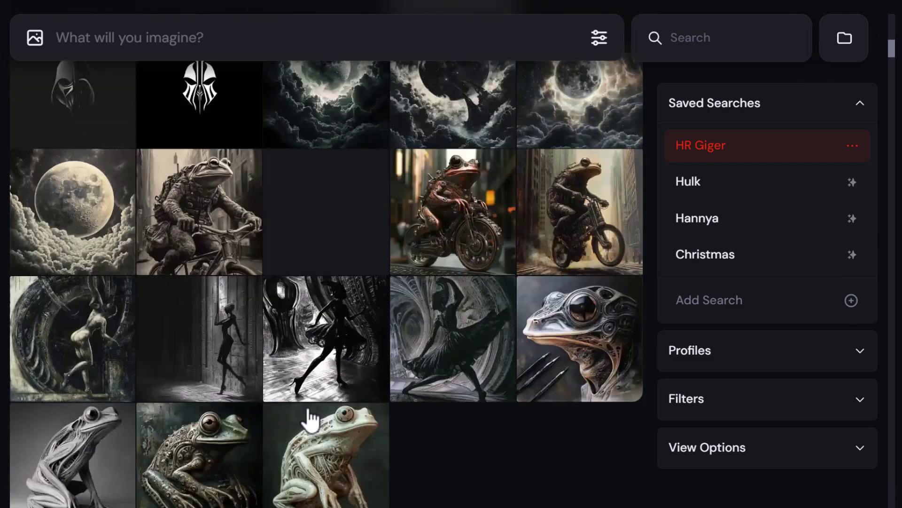
scroll(335, 414, "down", 8)
scroll(353, 378, "up", 14)
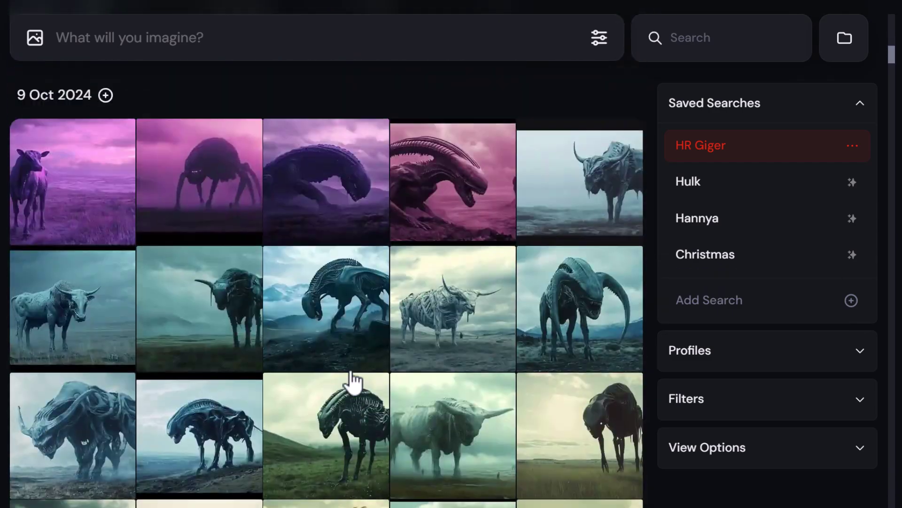
scroll(351, 372, "up", 18)
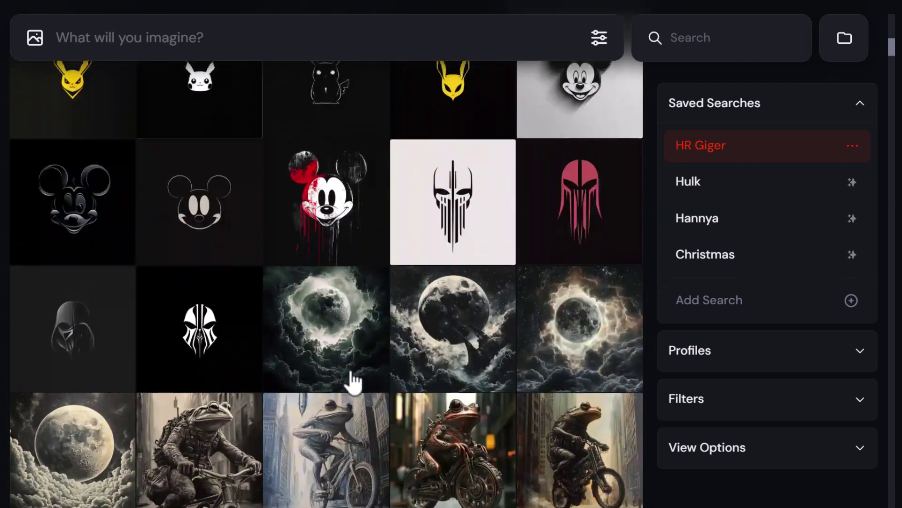
scroll(351, 371, "up", 5)
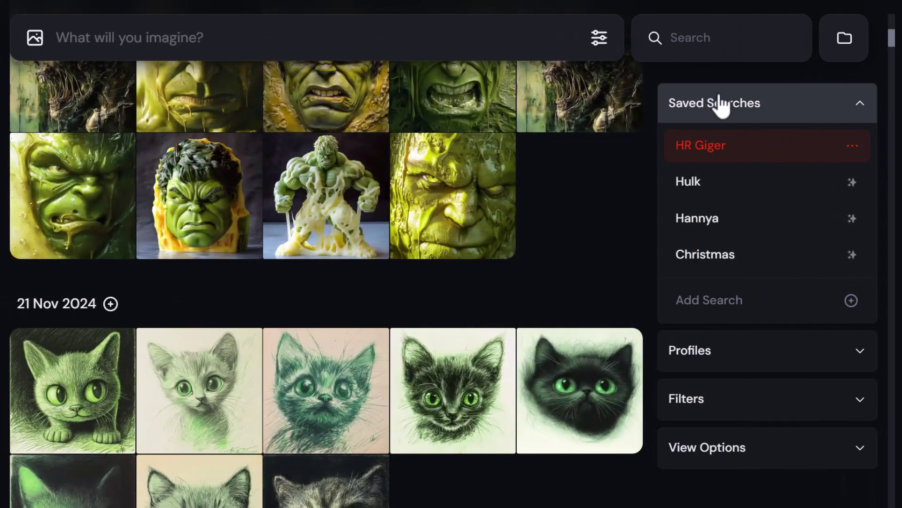
Briefly toggle the HR Giger Moodboard profile, then remove the HR Giger saved-search filter
left_click(868, 104)
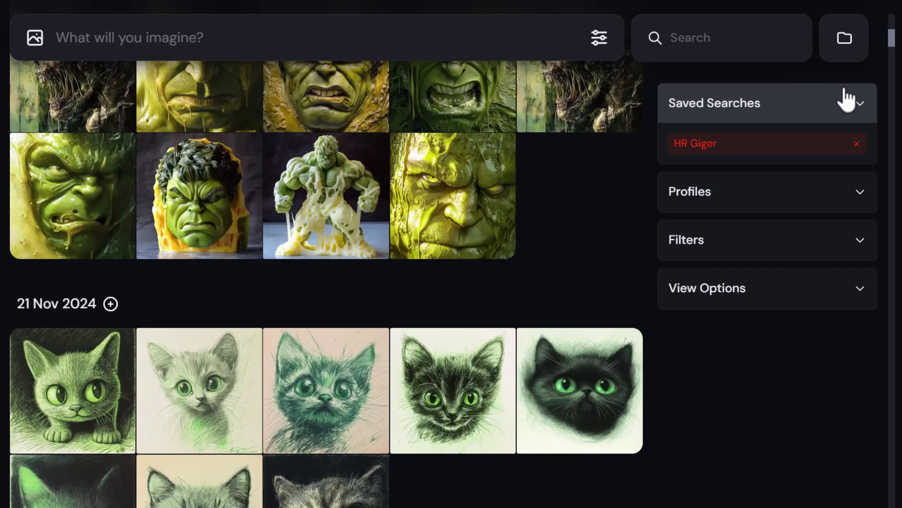
left_click(856, 193)
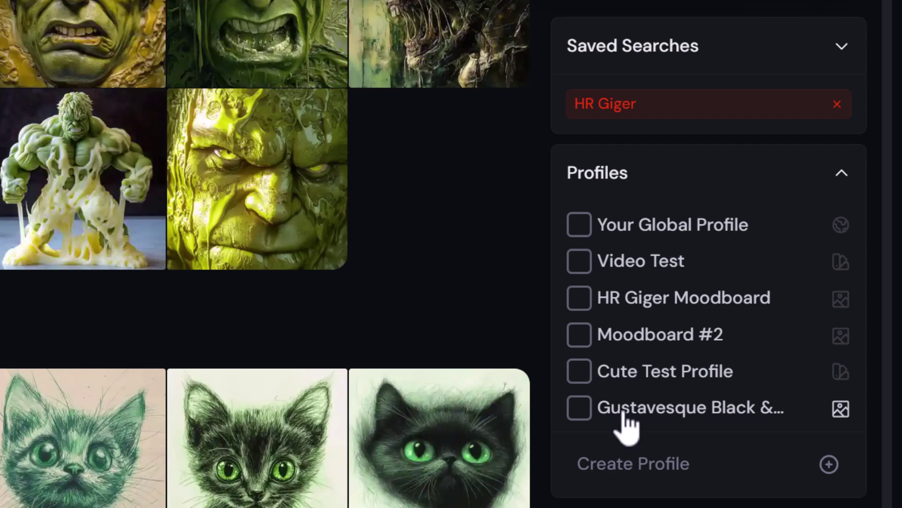
left_click(580, 298)
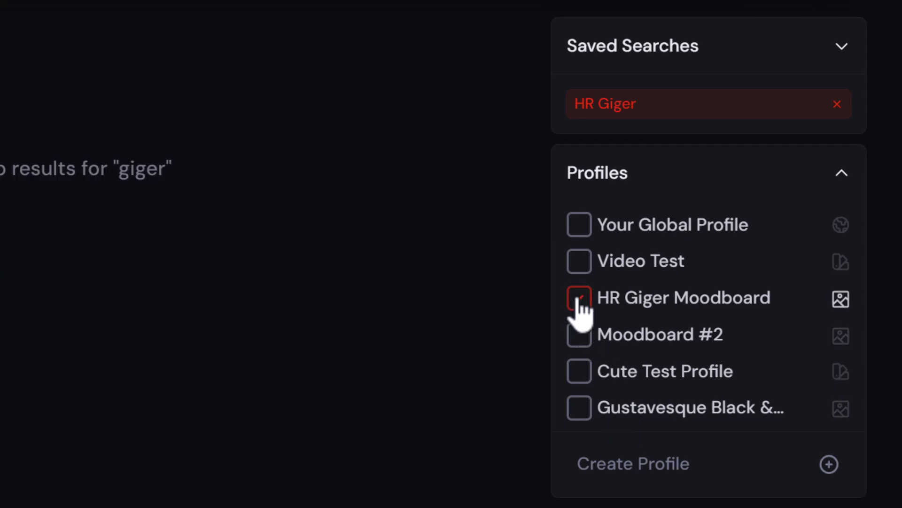
left_click(580, 298)
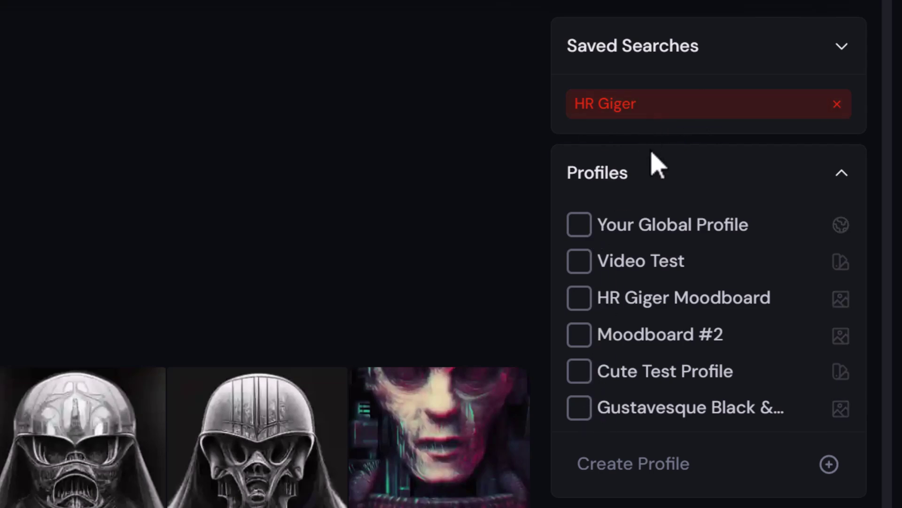
left_click(837, 105)
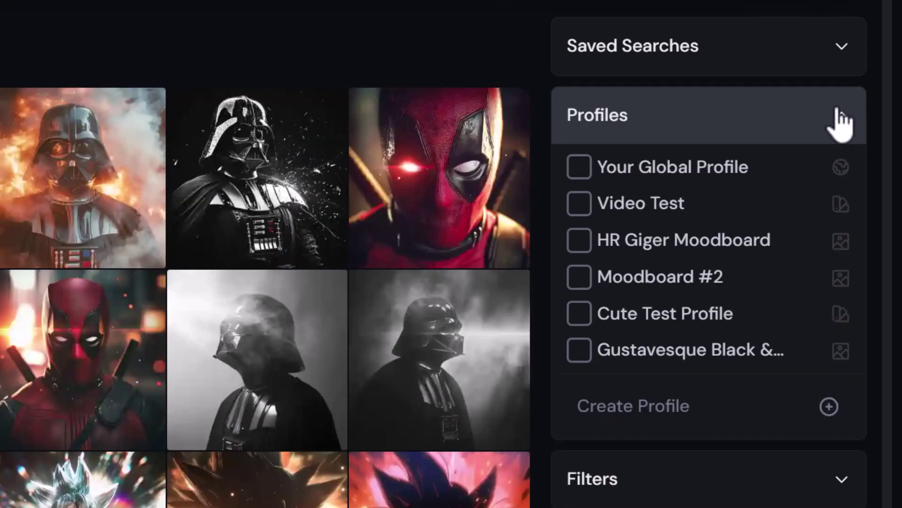
Filter by HR Giger Moodboard plus Gustavesque profiles, then drop HR Giger, leaving Gustavesque
left_click(581, 241)
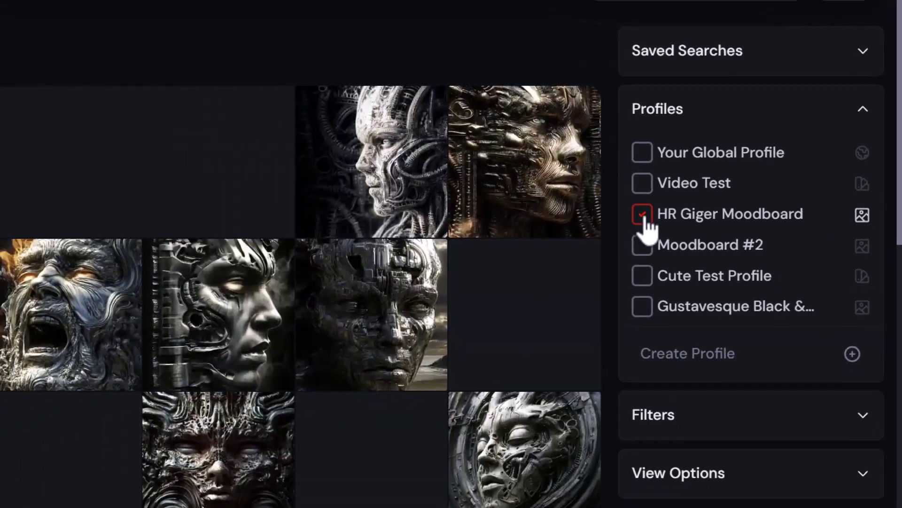
scroll(217, 176, "down", 5)
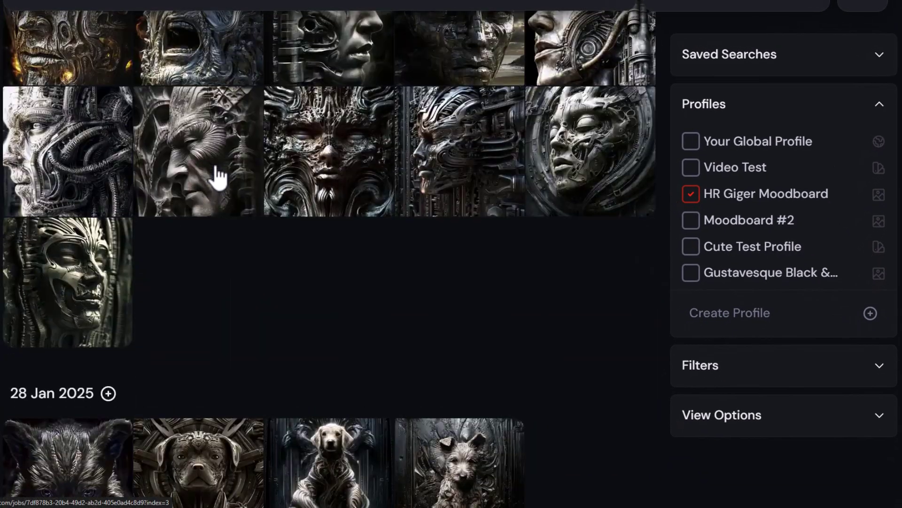
scroll(218, 176, "down", 7)
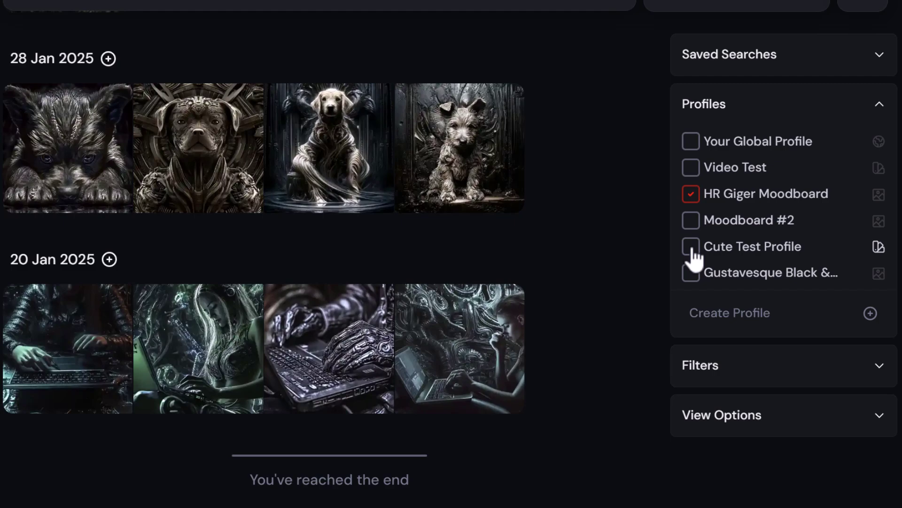
left_click(692, 277)
scroll(414, 294, "down", 8)
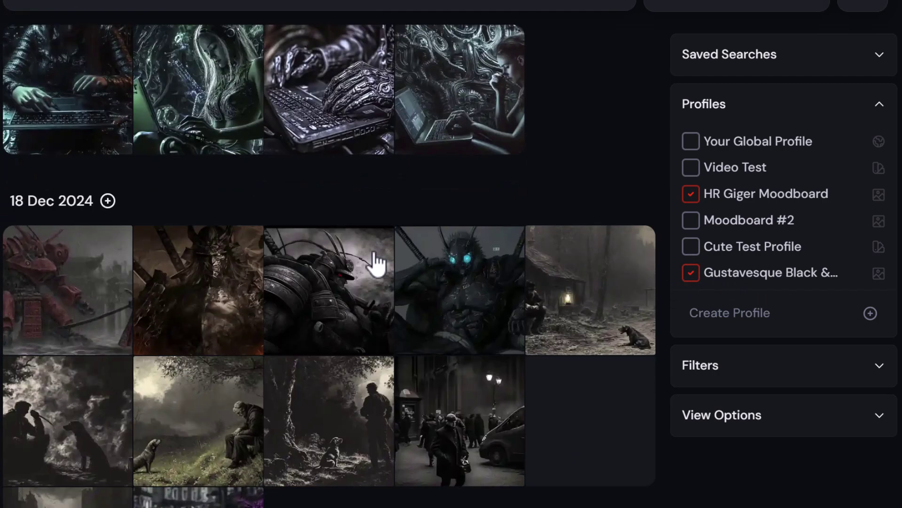
left_click(691, 193)
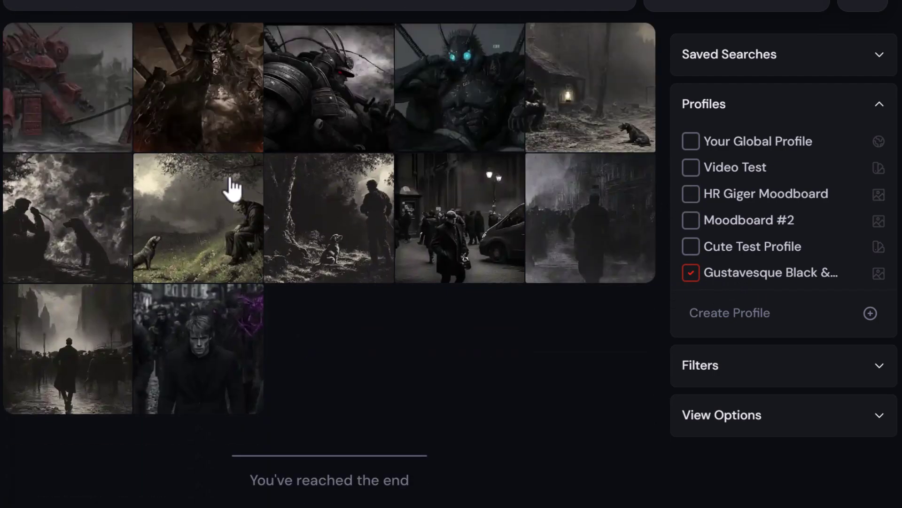
scroll(288, 352, "up", 2)
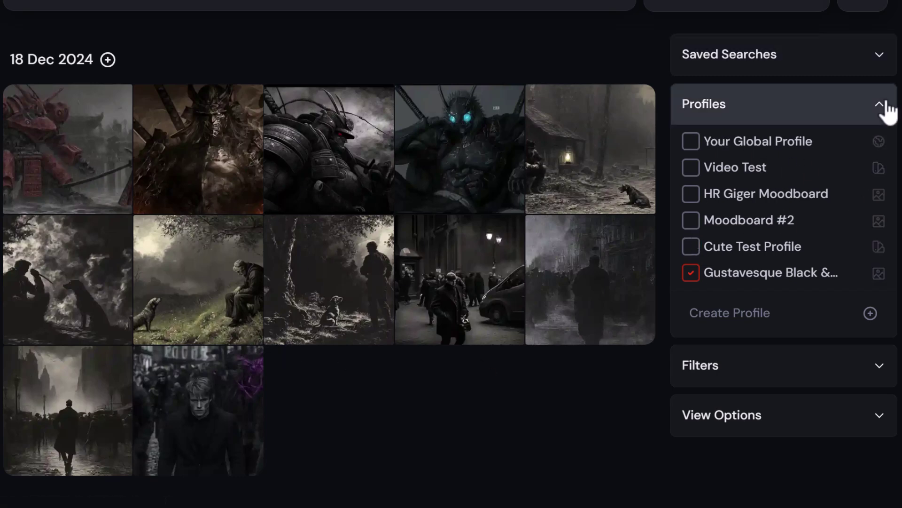
Clear the Gustavesque profile filter and briefly preview the Upscales filter
left_click(691, 272)
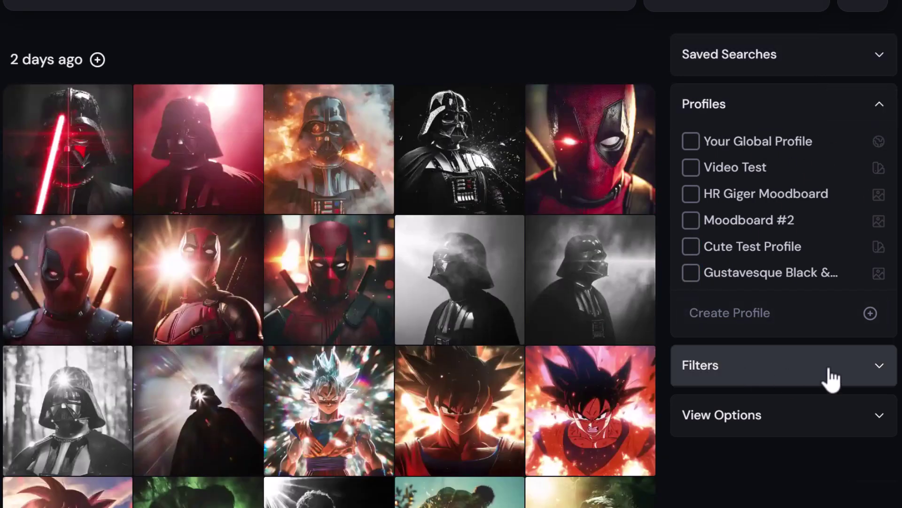
left_click(879, 366)
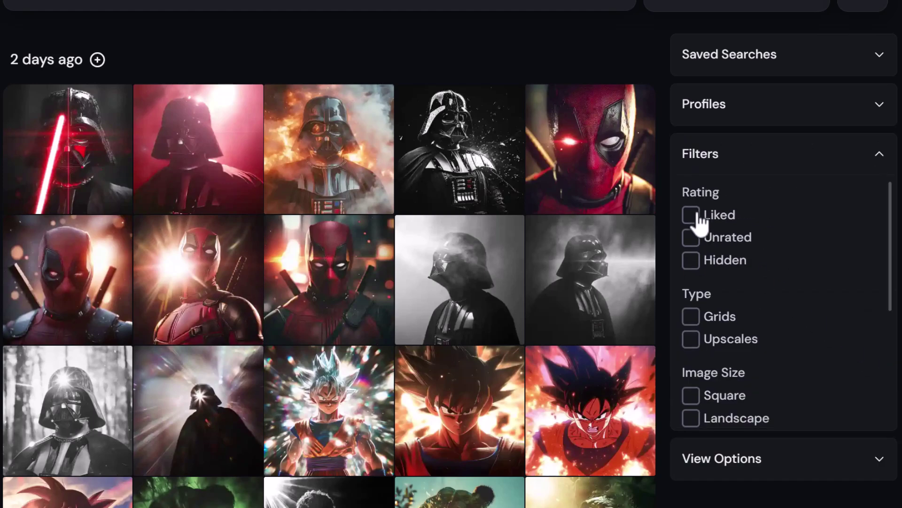
scroll(696, 207, "down", 3)
scroll(694, 202, "up", 2)
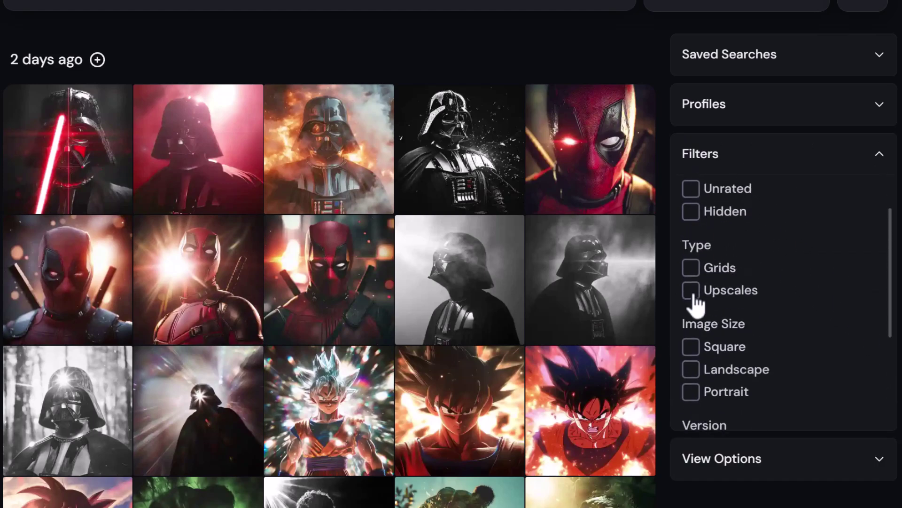
left_click(692, 291)
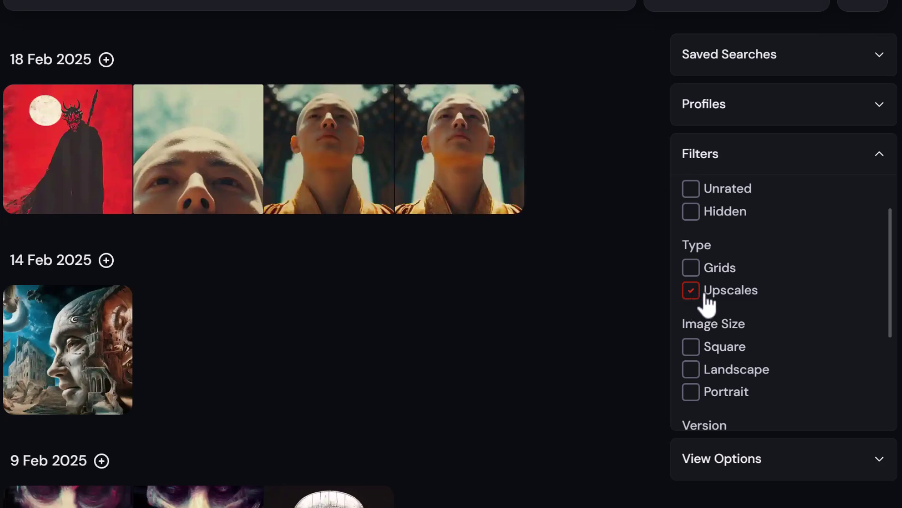
left_click(704, 296)
Expand the model version options and jump the archive to 30 Aug 2022
scroll(771, 282, "down", 2)
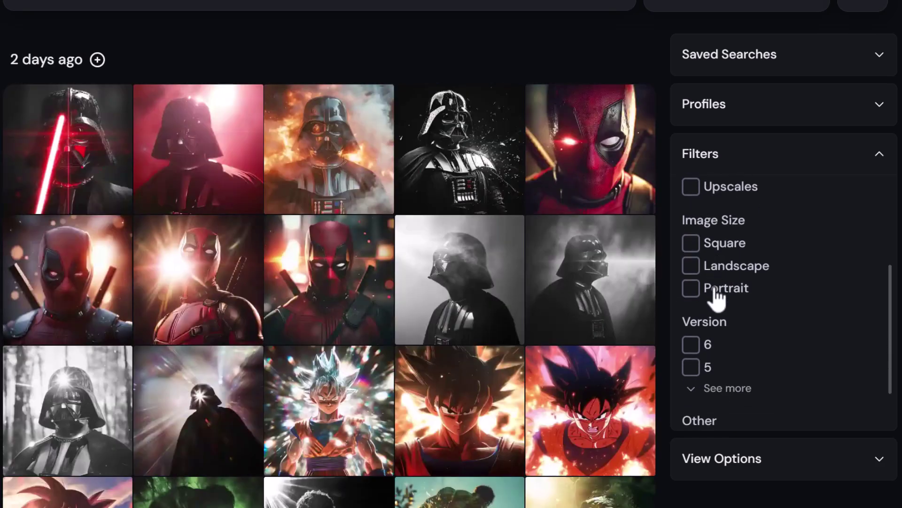
scroll(710, 320, "down", 1)
left_click(701, 337)
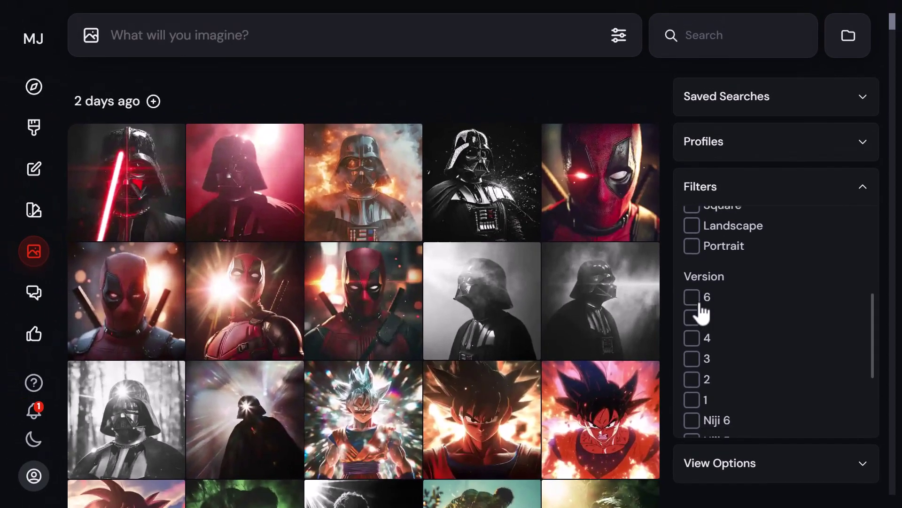
scroll(696, 324, "down", 2)
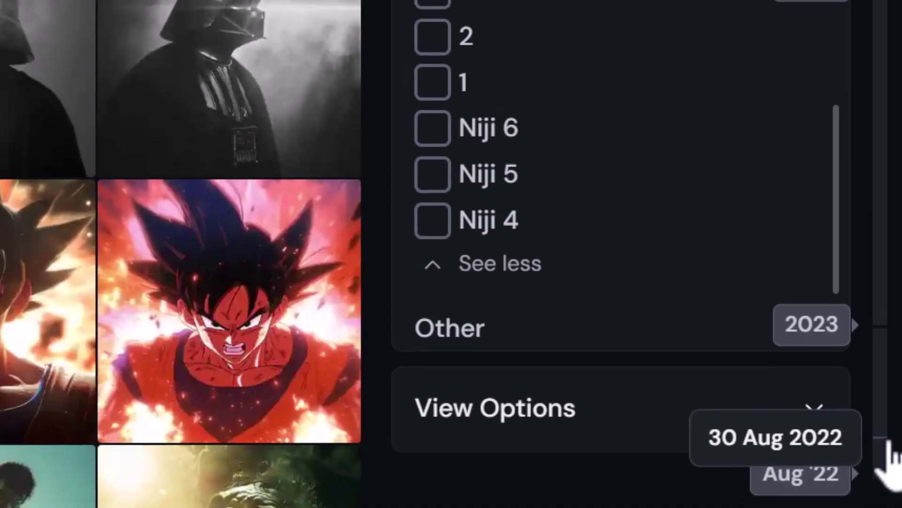
left_click(888, 440)
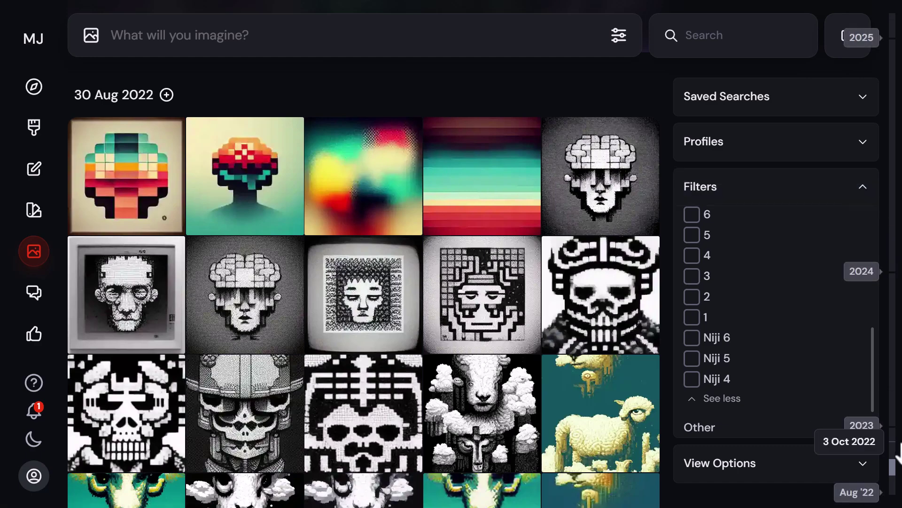
Filter the archive to version 4 images and view the newest results
left_click(895, 28)
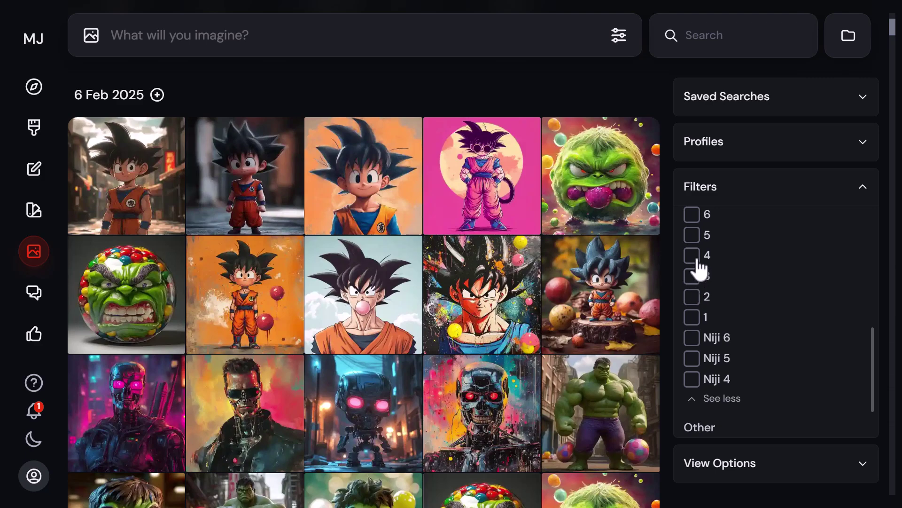
left_click(694, 256)
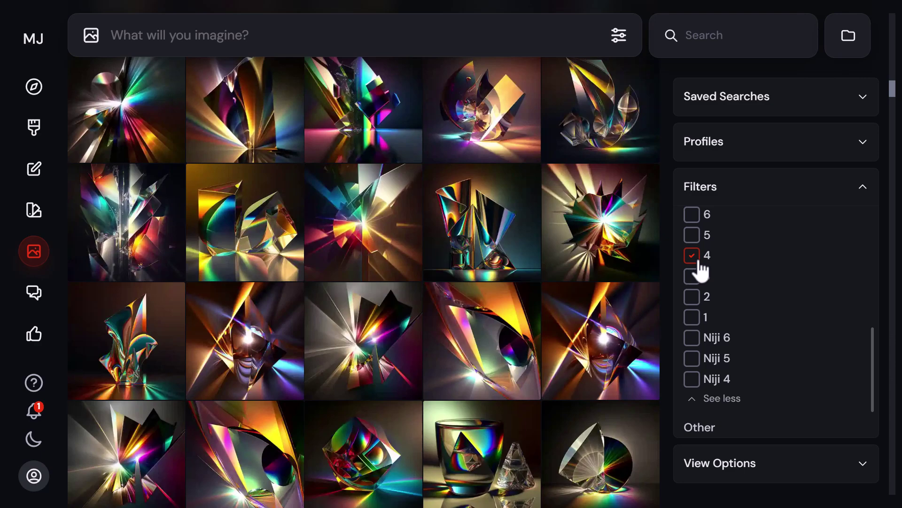
left_click(893, 23)
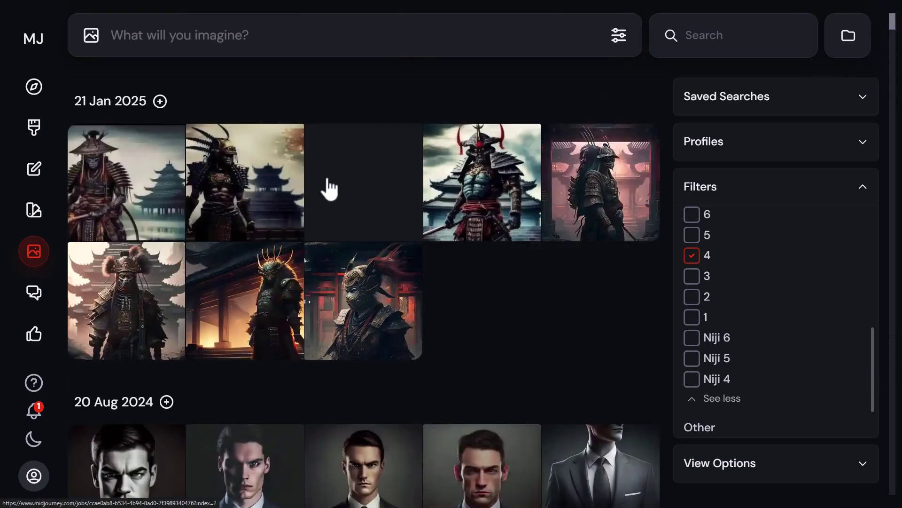
scroll(324, 187, "down", 8)
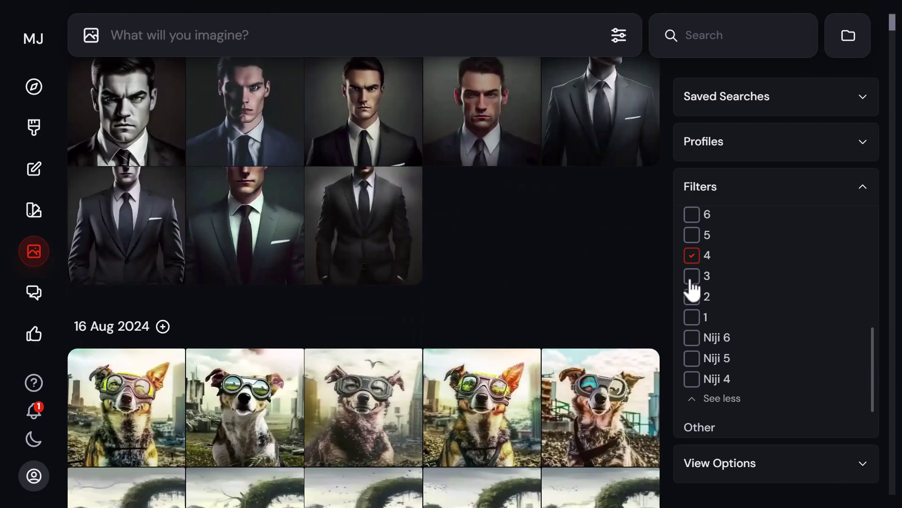
Swap the version 4 filter for version 3 and browse the v3 results
left_click(692, 278)
left_click(692, 258)
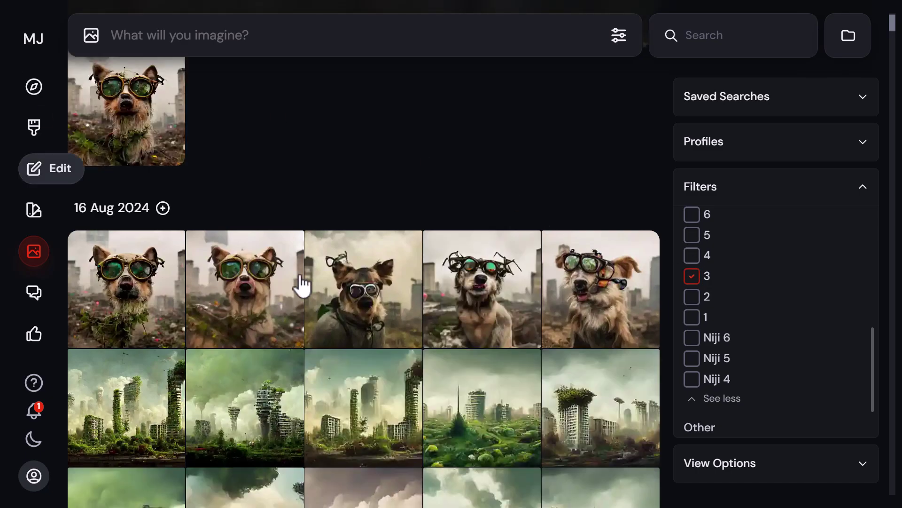
scroll(301, 285, "down", 15)
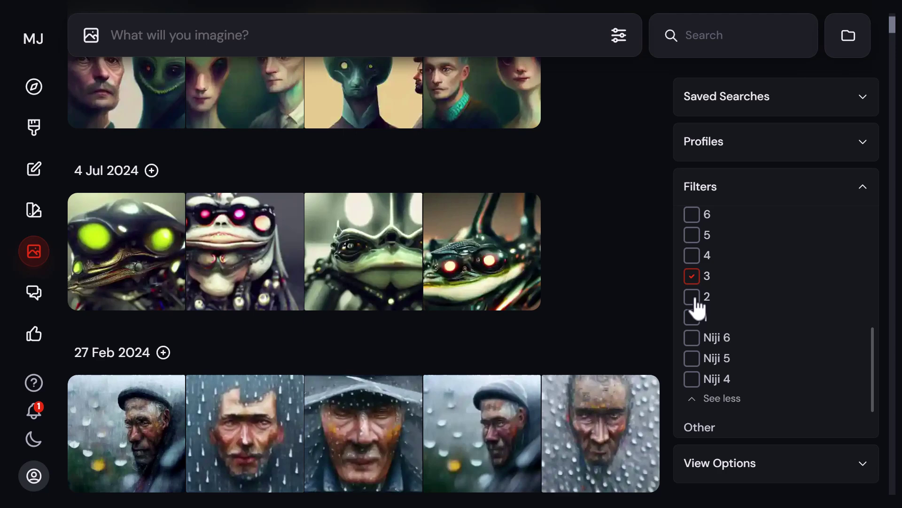
scroll(695, 338, "down", 1)
scroll(696, 244, "up", 4)
scroll(701, 282, "down", 4)
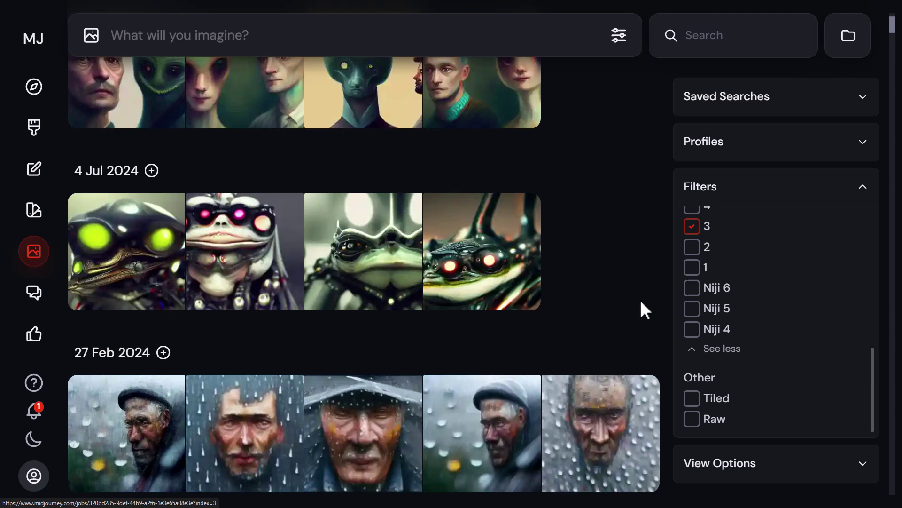
Remove the v3 filter chip and bring up the layout and image size options
left_click(862, 189)
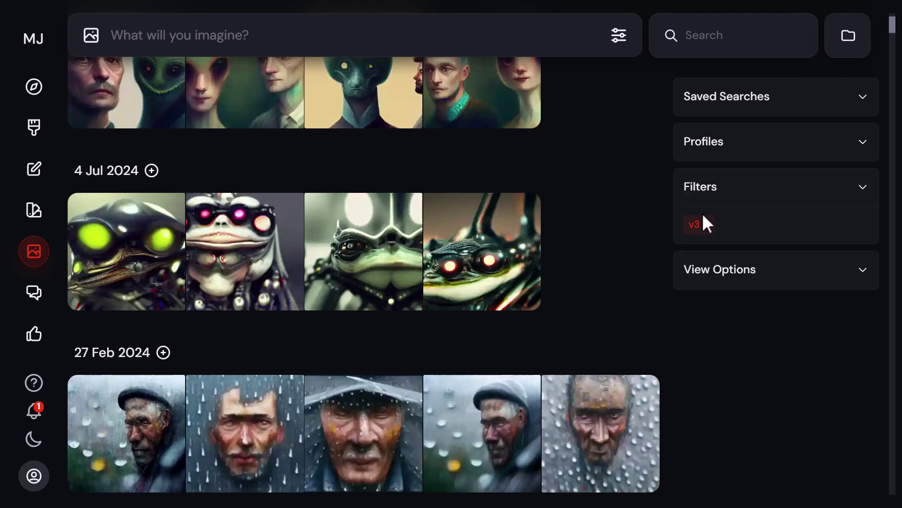
left_click(709, 230)
left_click(788, 243)
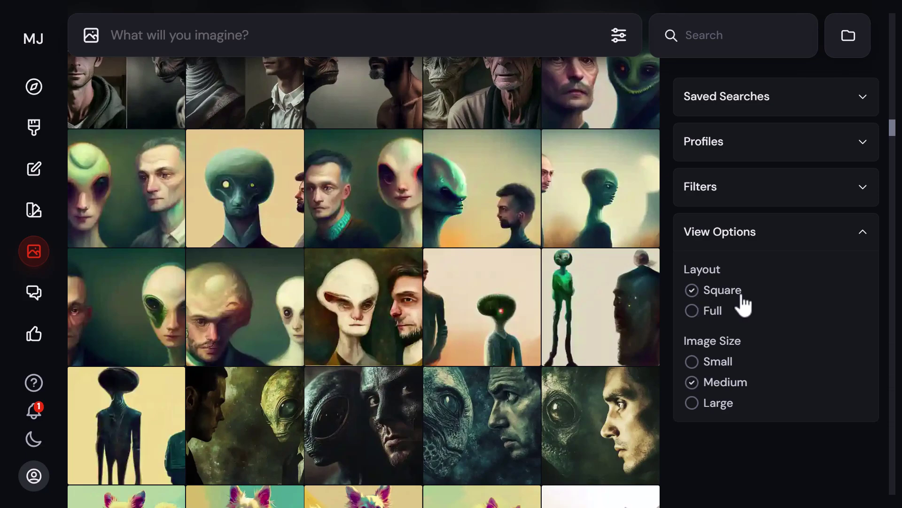
scroll(387, 337, "up", 10)
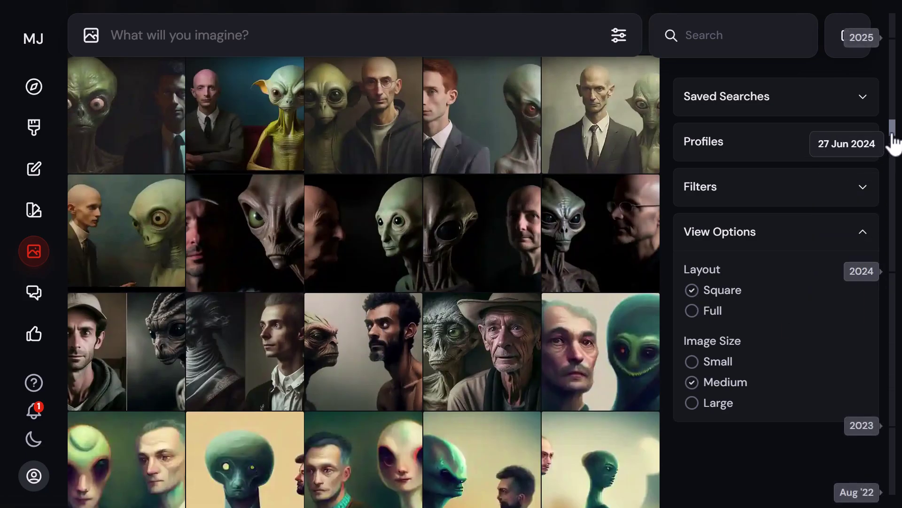
left_click(893, 45)
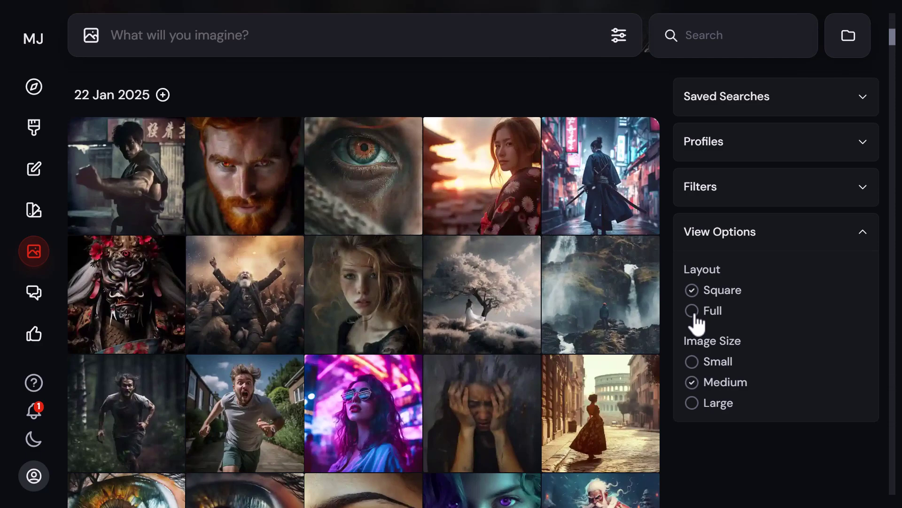
Preview Full layout and Small/Large sizes, then settle on Square layout, Medium size
left_click(697, 324)
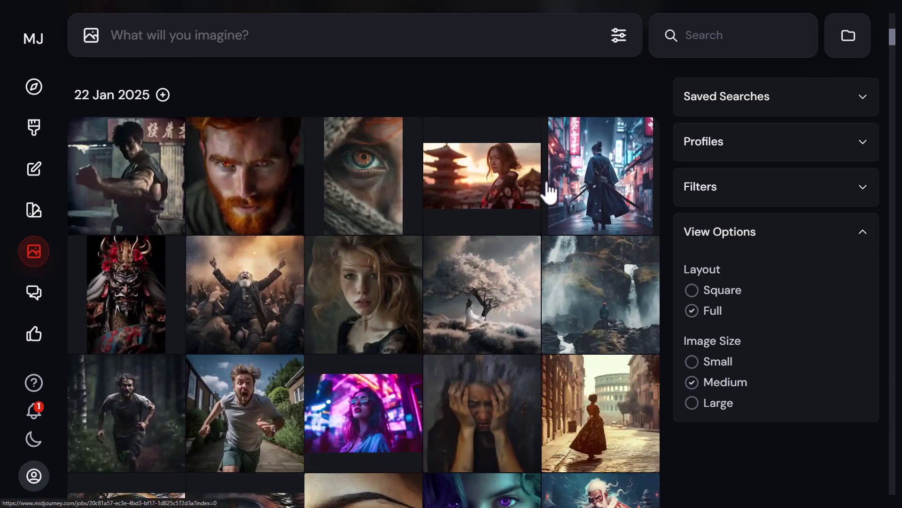
left_click(693, 291)
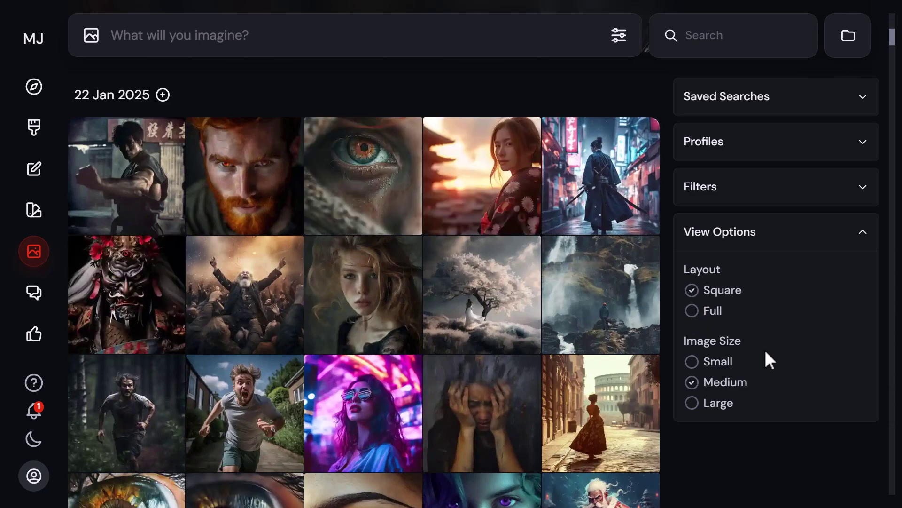
left_click(692, 363)
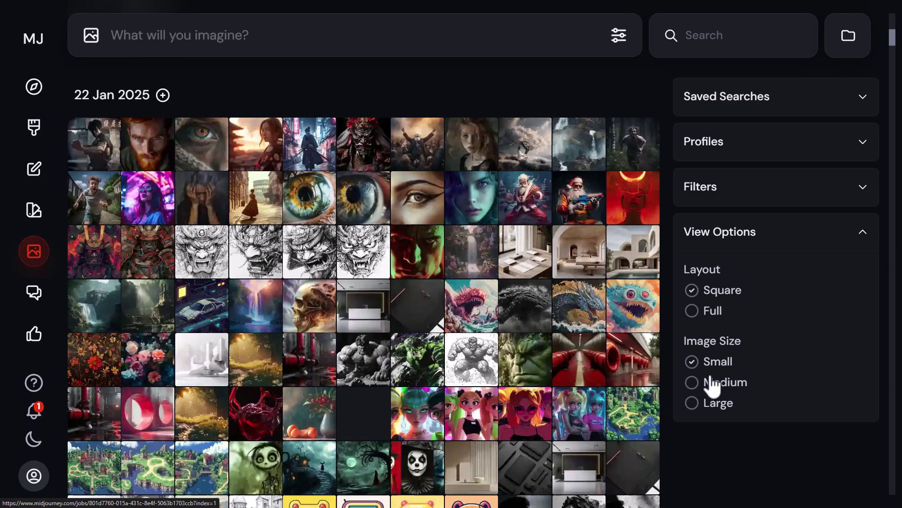
left_click(692, 403)
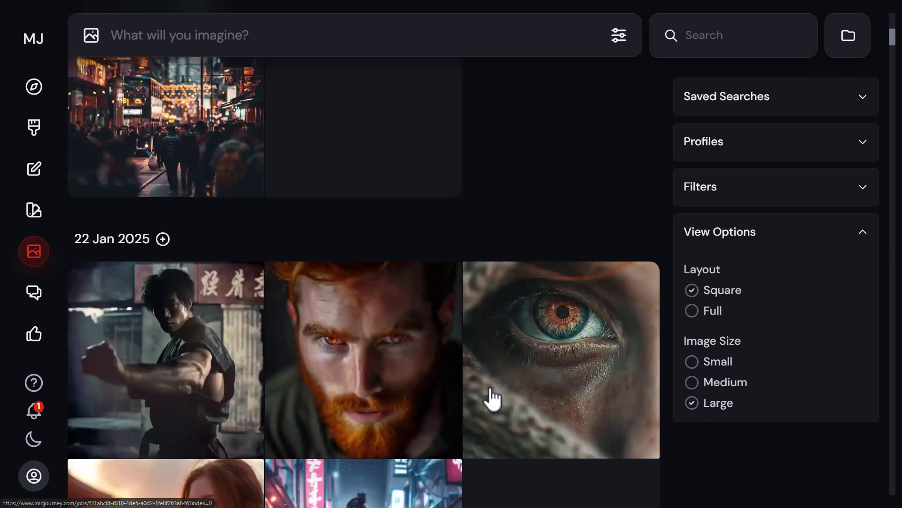
left_click(692, 382)
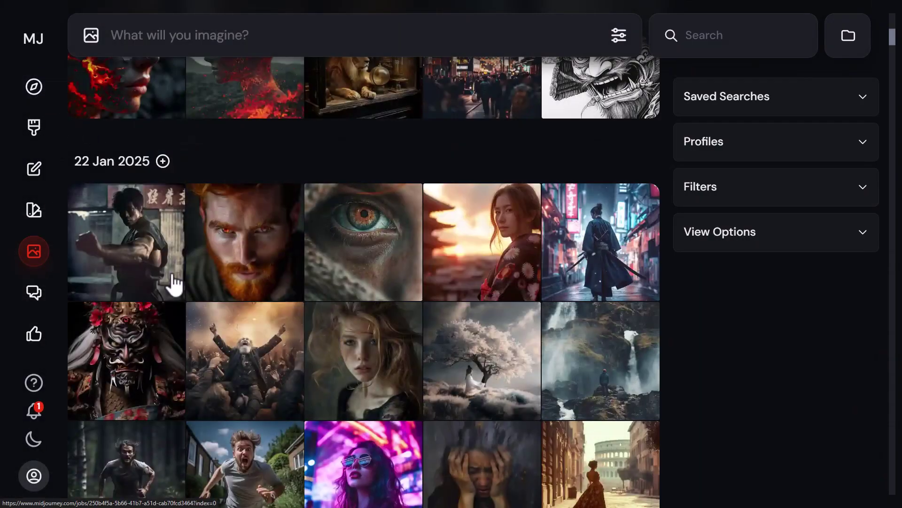
left_click(151, 247)
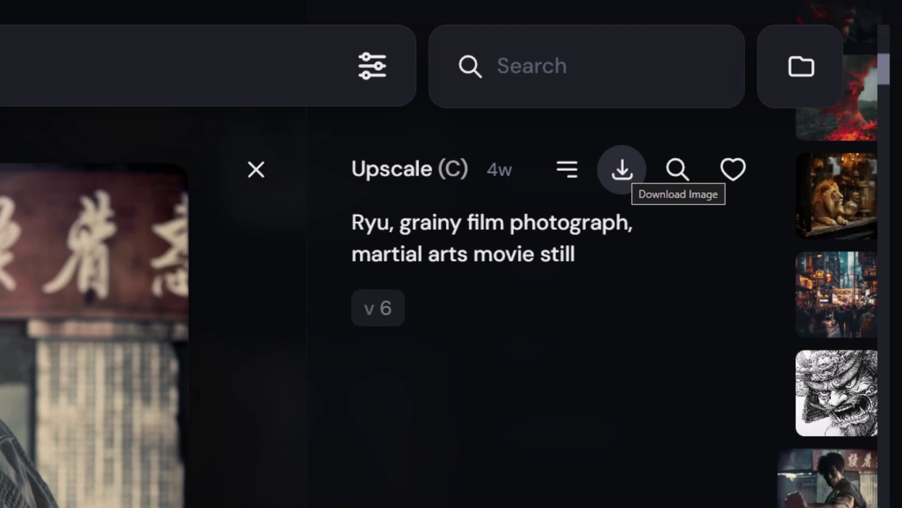
left_click(623, 171)
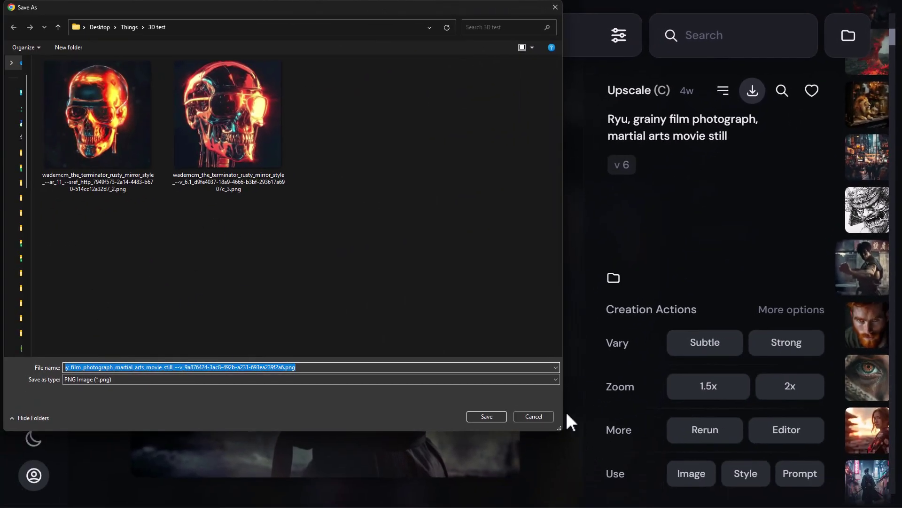
left_click(534, 416)
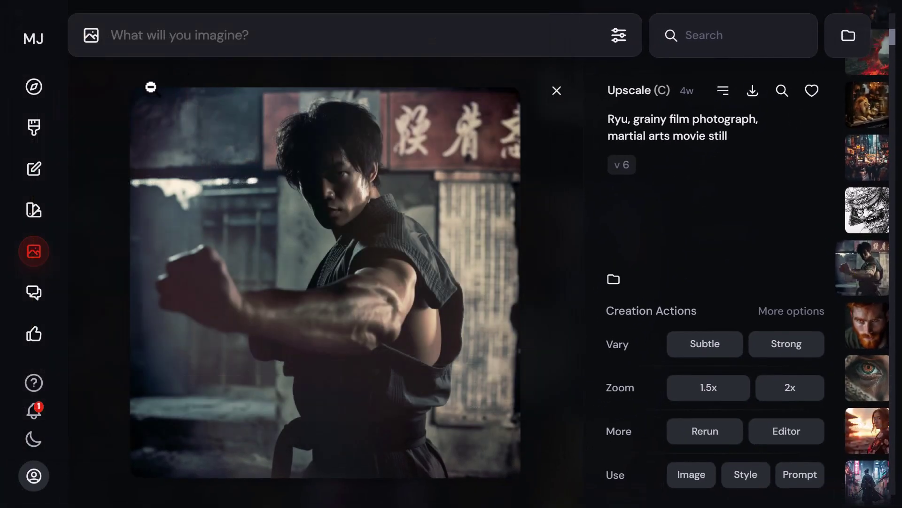
left_click(87, 85)
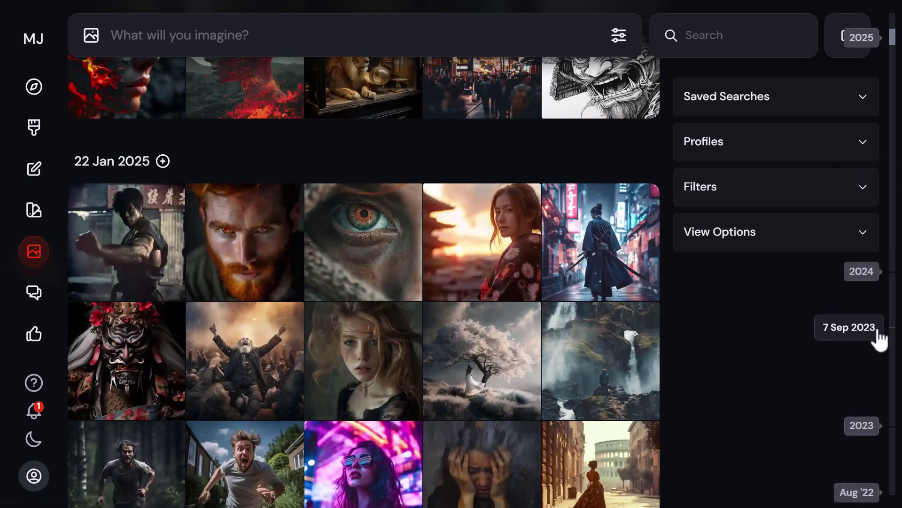
Try Select all and Deselect all, then pick the top-row Deadpool and three Darth Vader images
left_click(895, 30)
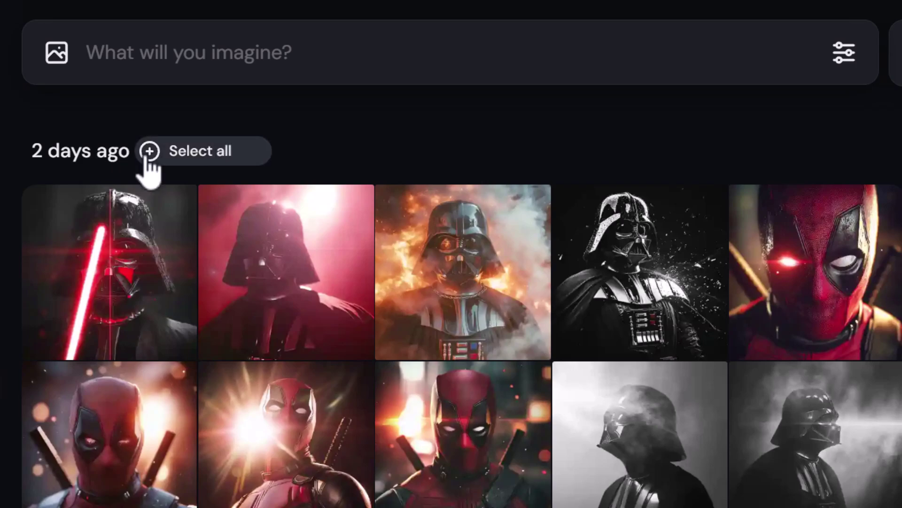
scroll(150, 162, "down", 2)
scroll(157, 182, "up", 2)
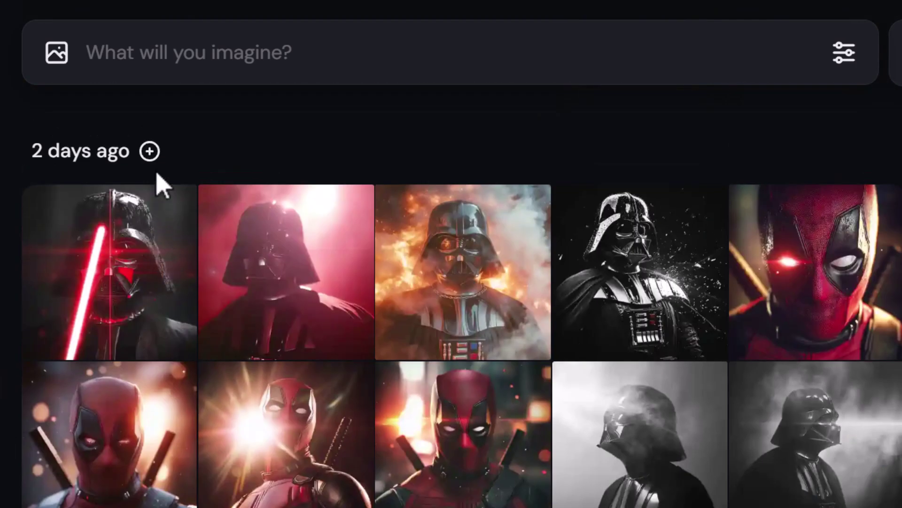
left_click(151, 155)
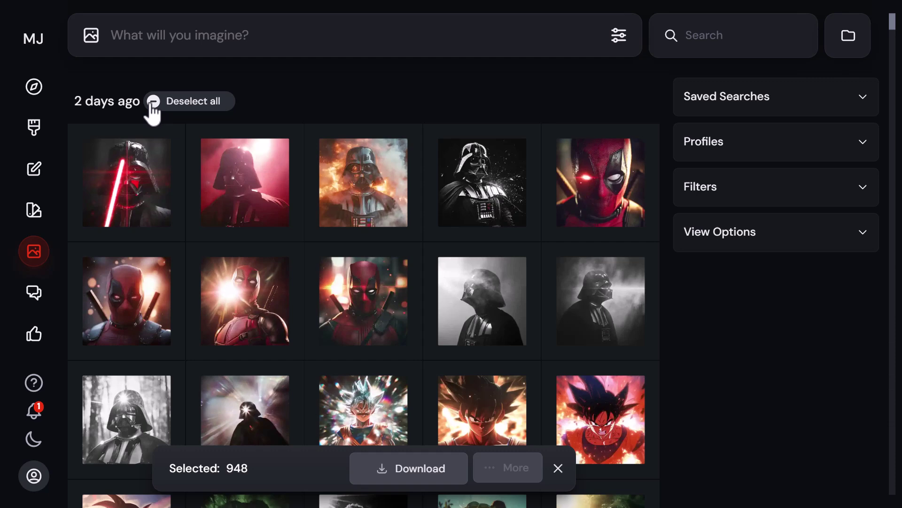
left_click(153, 103)
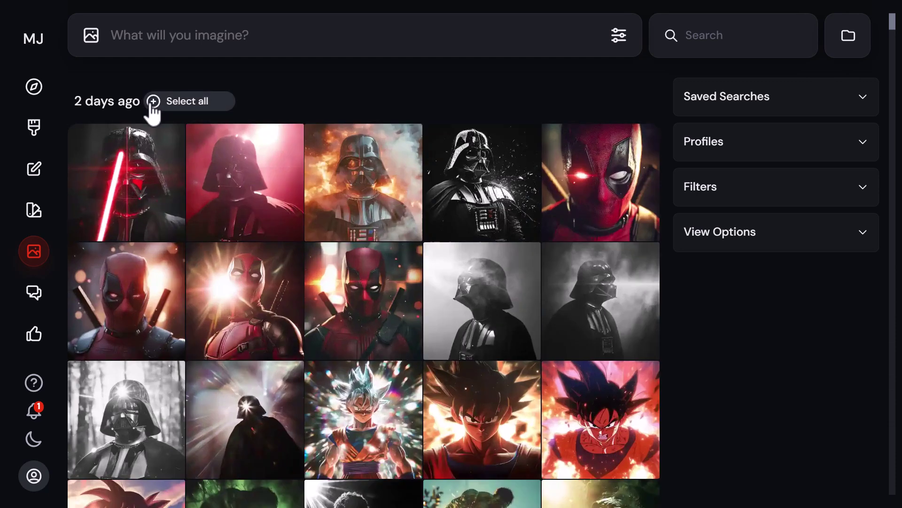
left_click(597, 188)
left_click(482, 183)
left_click(328, 175)
left_click(252, 169)
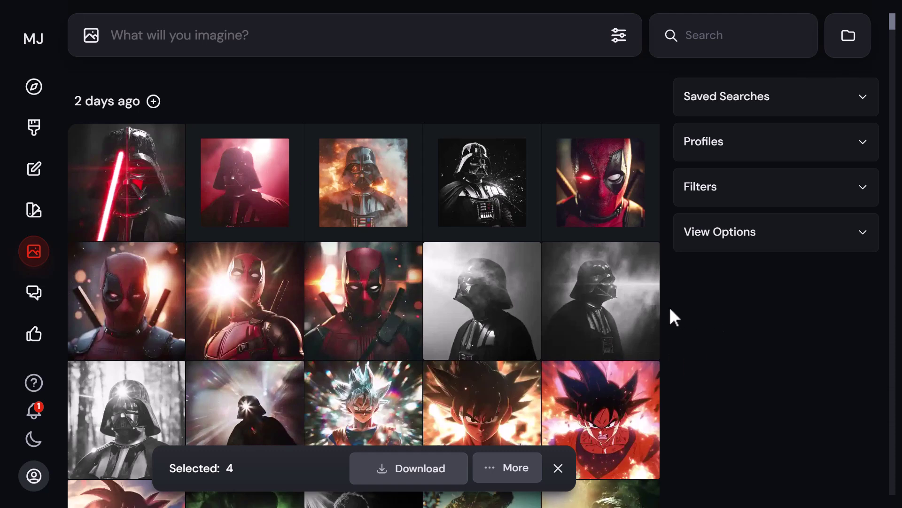
Box-select the middle-row images and toggle columns 3 and 4 until 8 are selected
left_click_drag(668, 307, 155, 386)
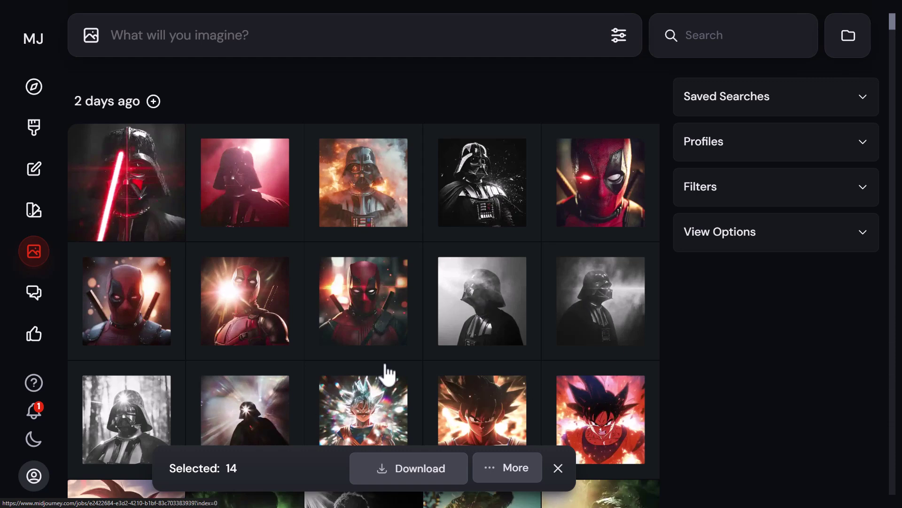
left_click_drag(471, 89, 378, 417)
left_click_drag(478, 99, 381, 418)
left_click_drag(478, 83, 400, 405)
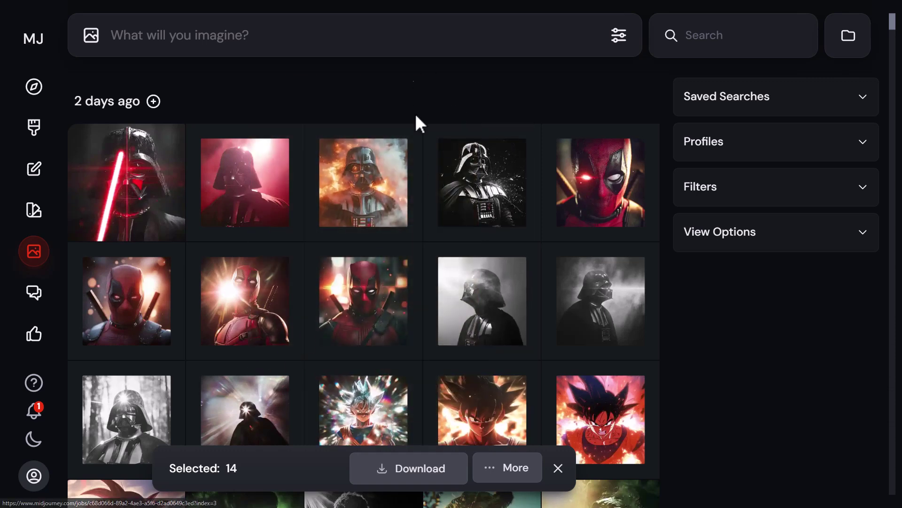
left_click_drag(479, 96, 408, 411)
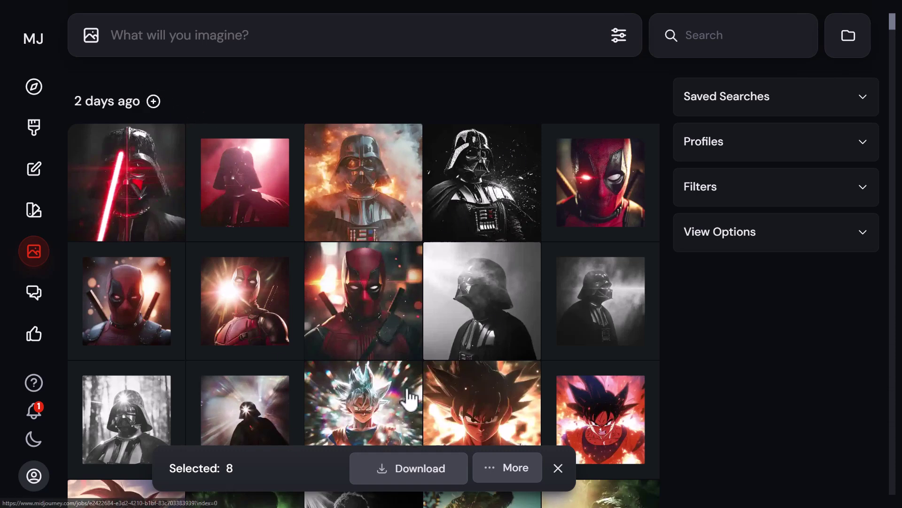
Clear the current selection and search the archive for 'darth vader'
left_click(559, 468)
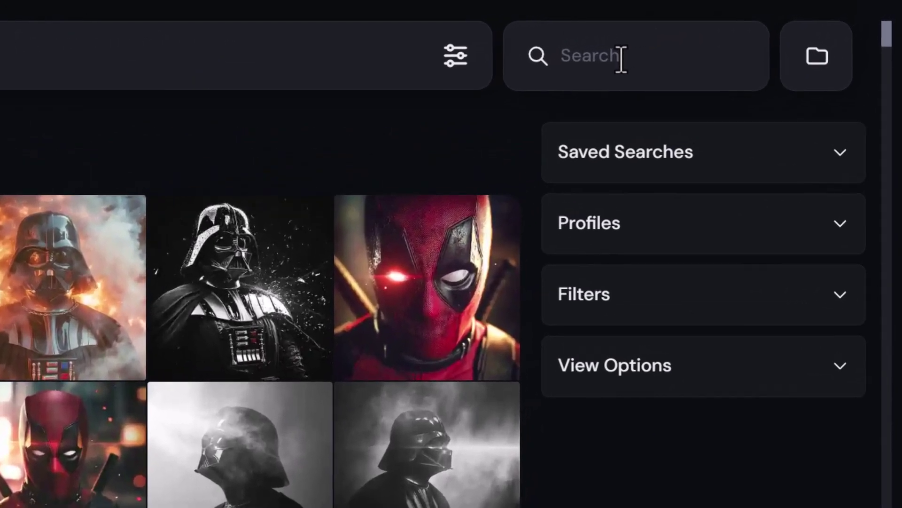
left_click(622, 59)
type("darth vader")
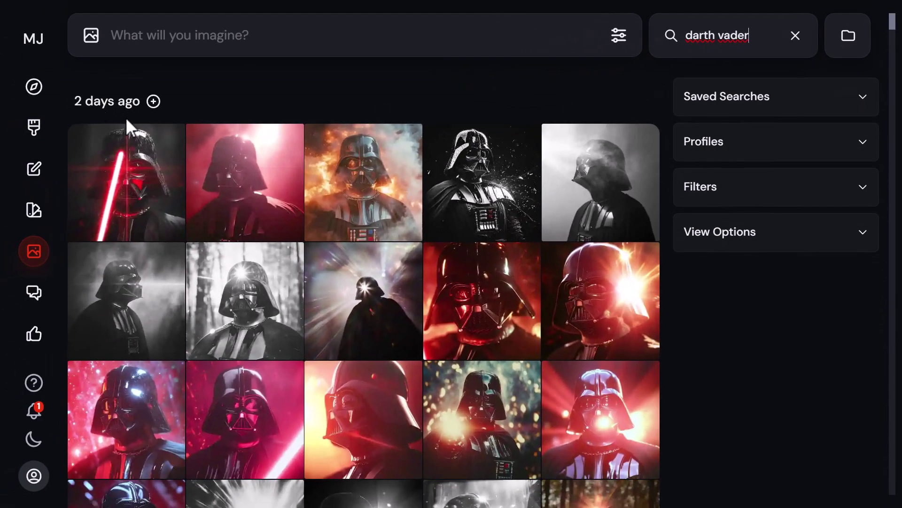
Select all two-days-ago Vader images, then deselect six so 50 remain selected
left_click(153, 102)
scroll(324, 201, "down", 3)
scroll(323, 200, "down", 5)
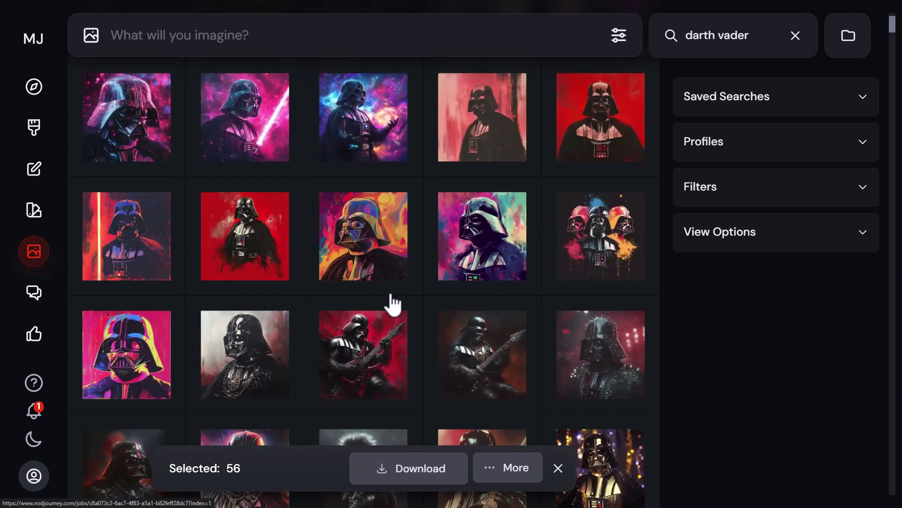
left_click(245, 235)
left_click(363, 235)
left_click(600, 385)
left_click(479, 372)
left_click(244, 355)
left_click(393, 343)
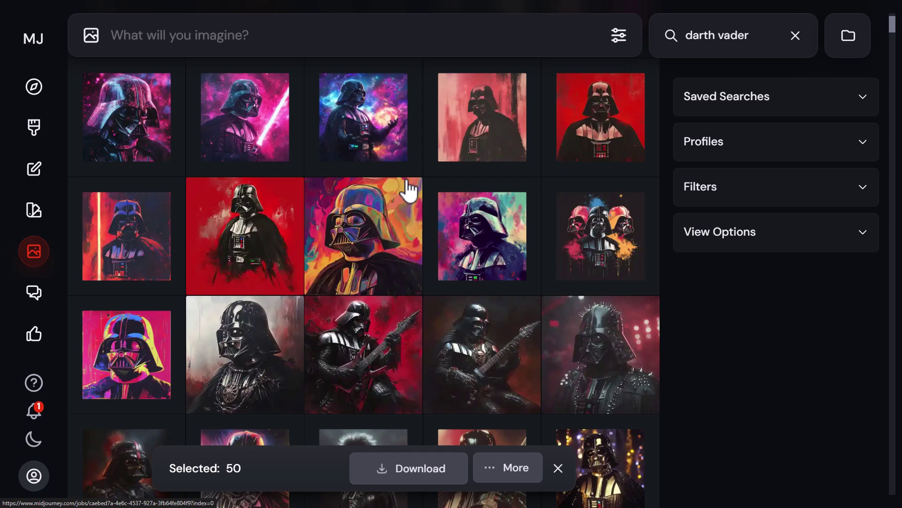
Switch to the Goku folder and clear the 'darth vader' search
left_click(843, 47)
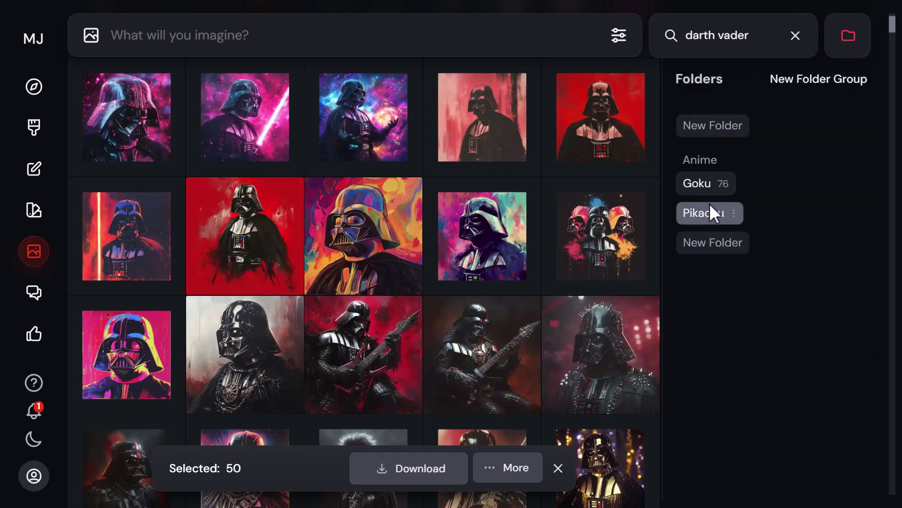
left_click(711, 187)
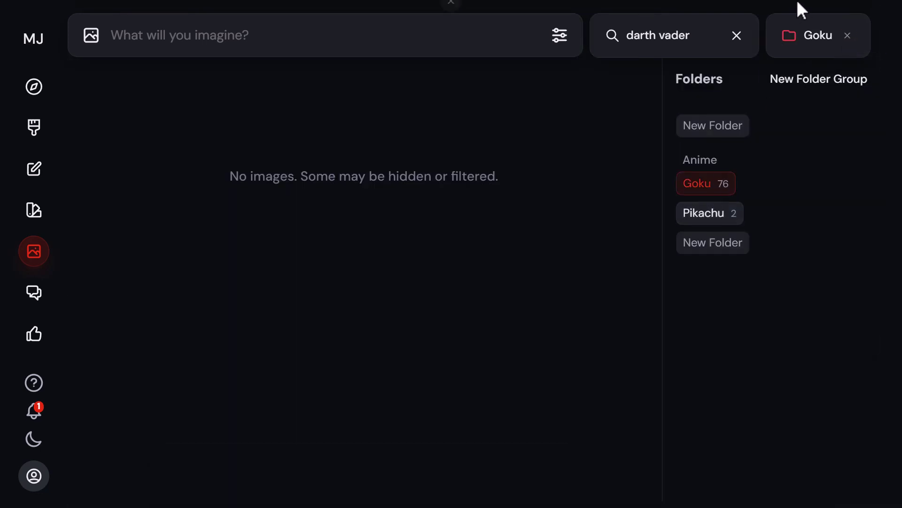
left_click(737, 38)
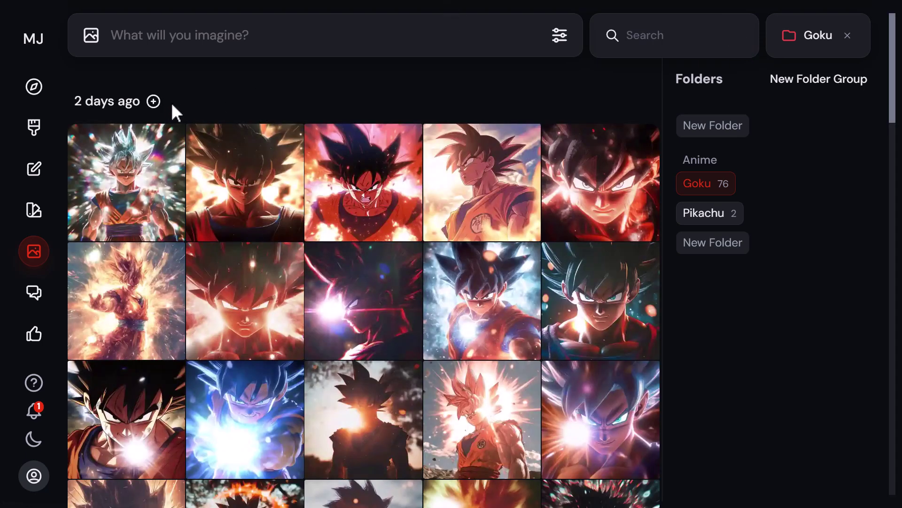
Select all Goku images from 2 days ago, 15 Feb and 13 Feb 2025, 76 total
left_click(154, 101)
scroll(383, 342, "down", 15)
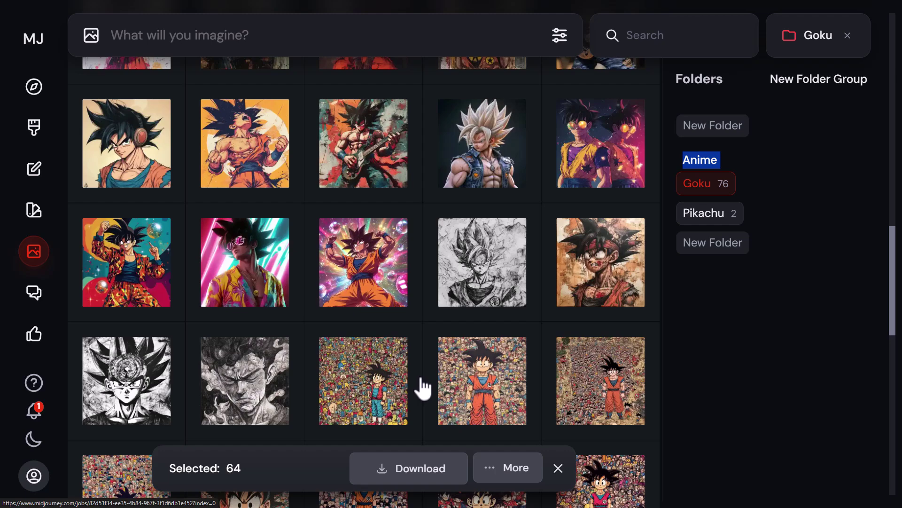
scroll(423, 388, "down", 12)
scroll(141, 188, "up", 3)
left_click(161, 202)
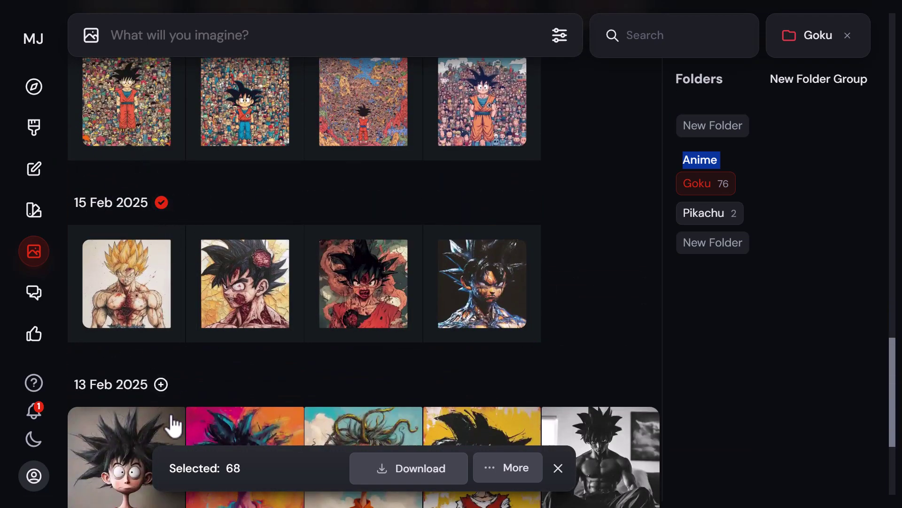
left_click(161, 385)
mouse_move(714, 188)
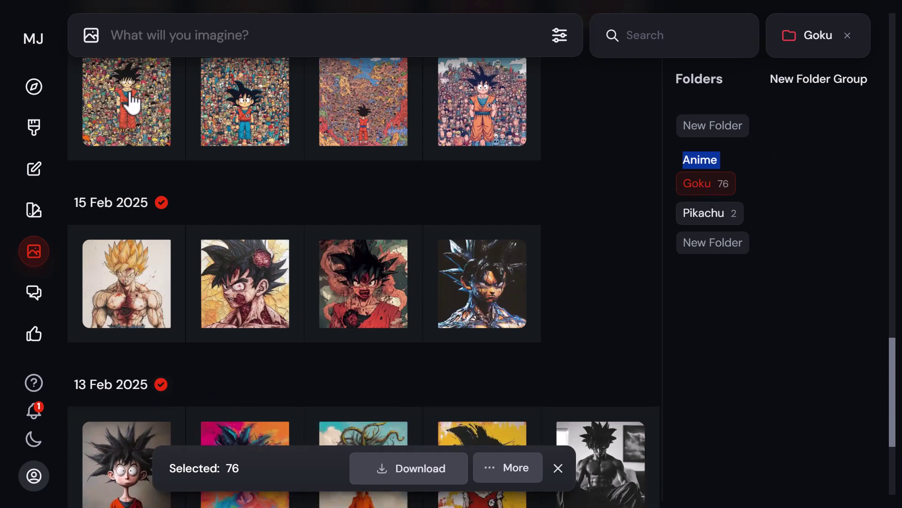
scroll(393, 358, "up", 3)
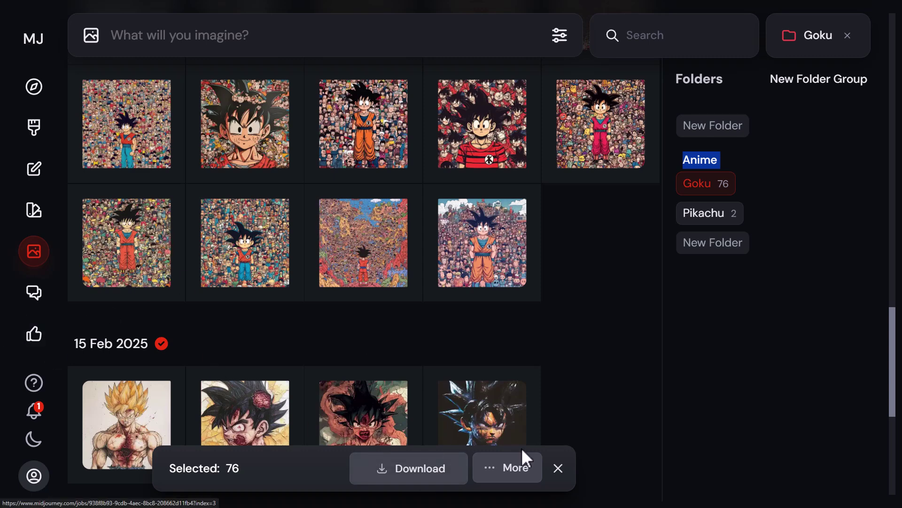
Select the four 15 Feb 2025 Goku images and save their zip into the 3D test folder
left_click(559, 468)
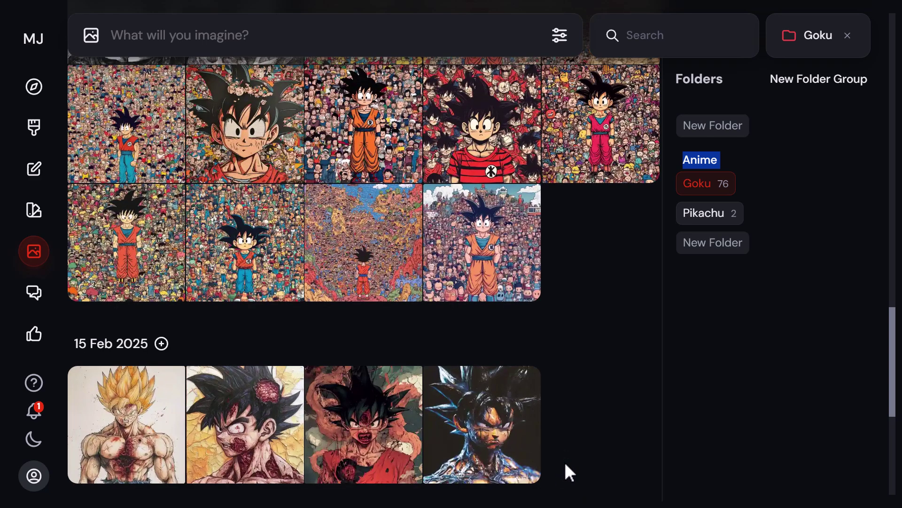
left_click(162, 344)
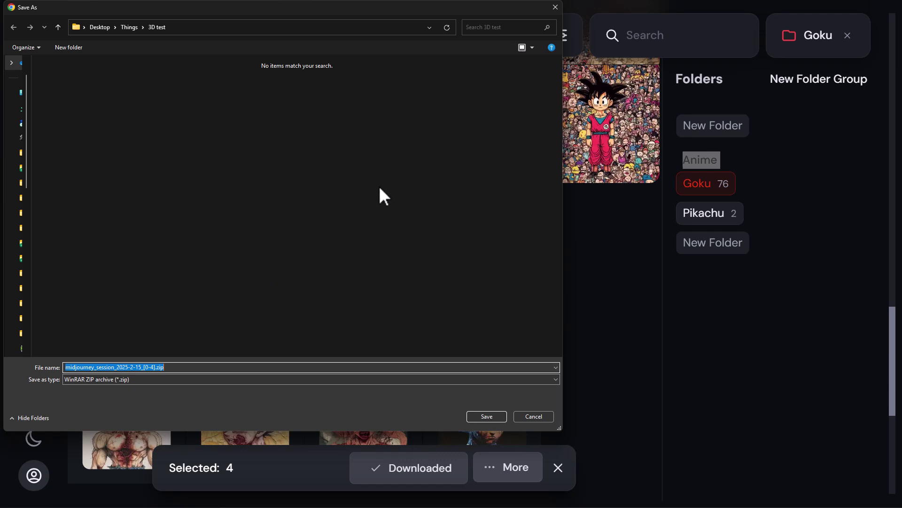
left_click(139, 367)
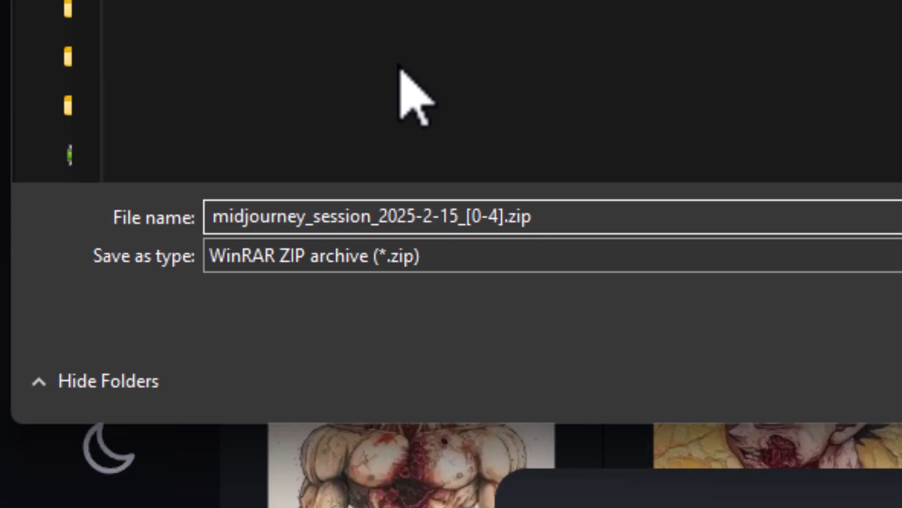
left_click_drag(209, 216, 726, 218)
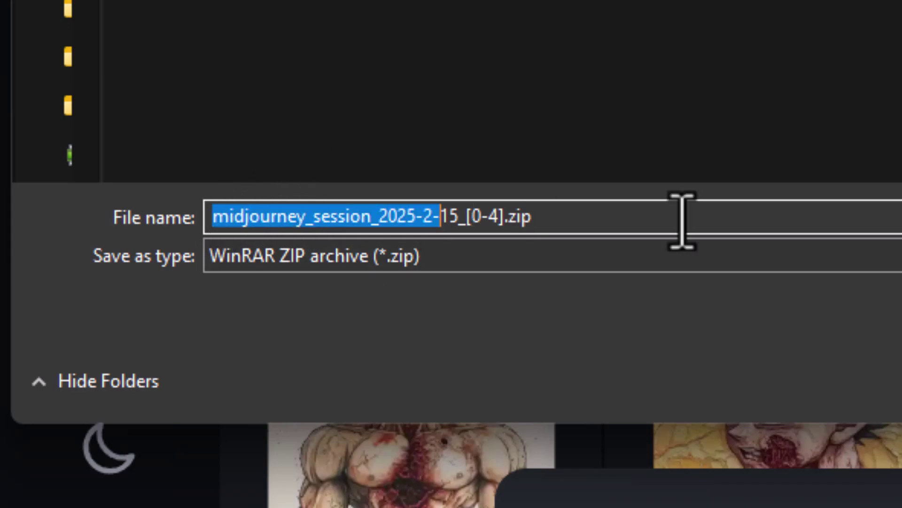
left_click(305, 222)
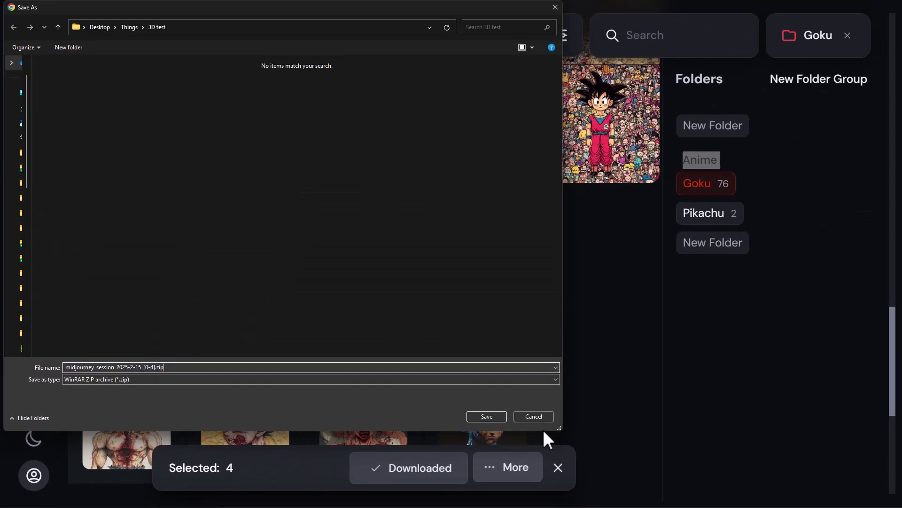
left_click(492, 419)
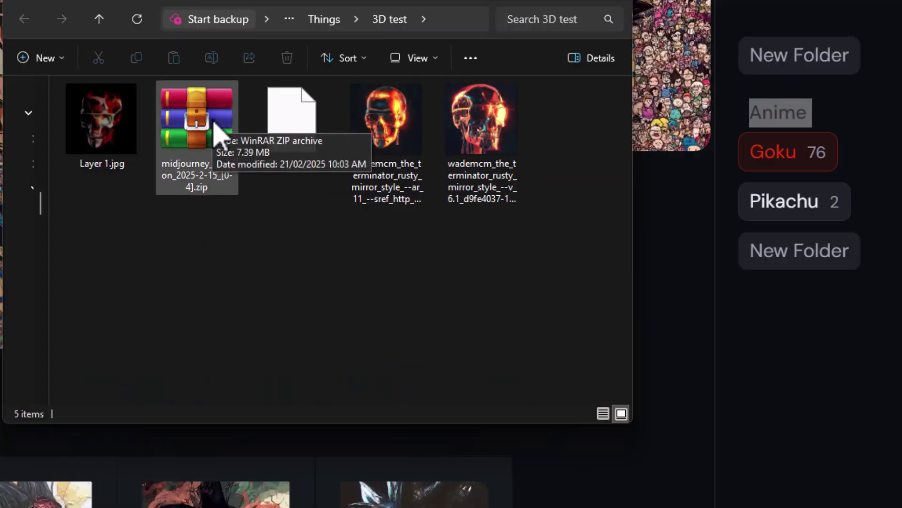
Extract the midjourney_session zip with WinRAR into its own folder
left_click(188, 123)
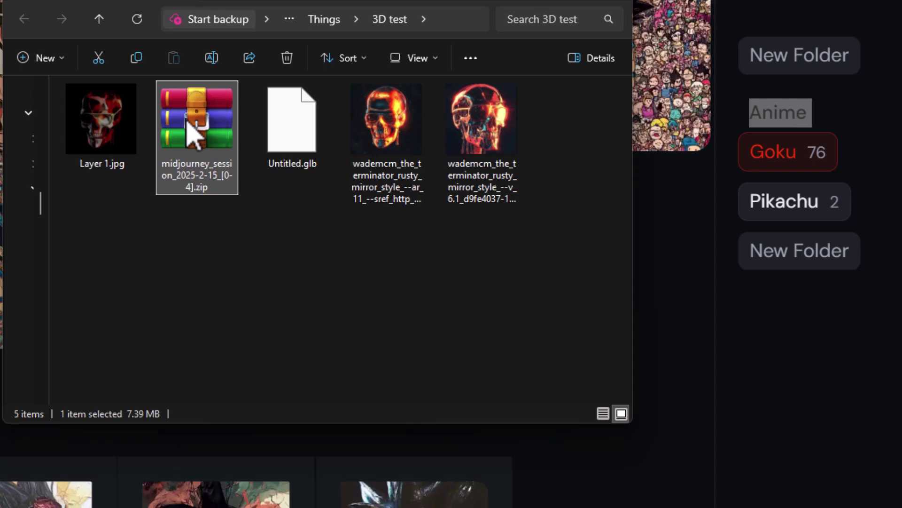
right_click(190, 134)
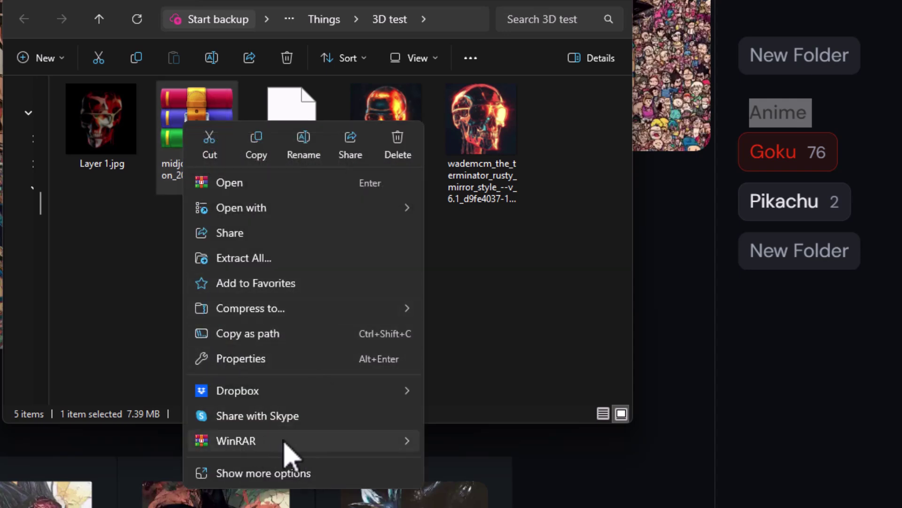
mouse_move(318, 444)
mouse_move(258, 444)
left_click(607, 491)
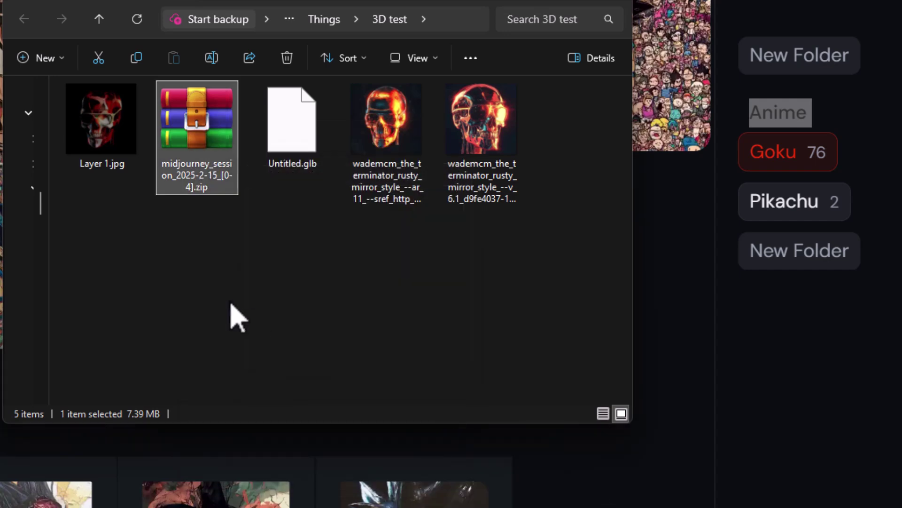
Open the extracted folder, select the Goku image files, and move File Explorer aside
double_click(123, 156)
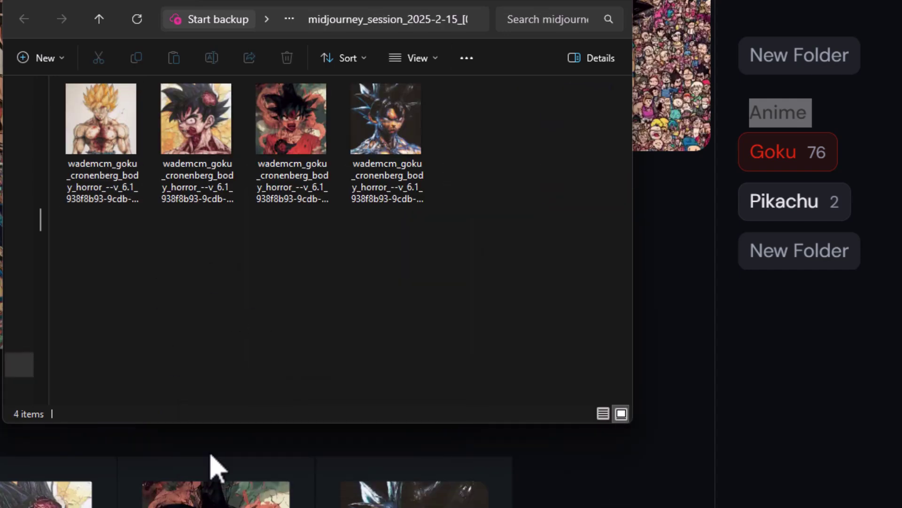
left_click(394, 181)
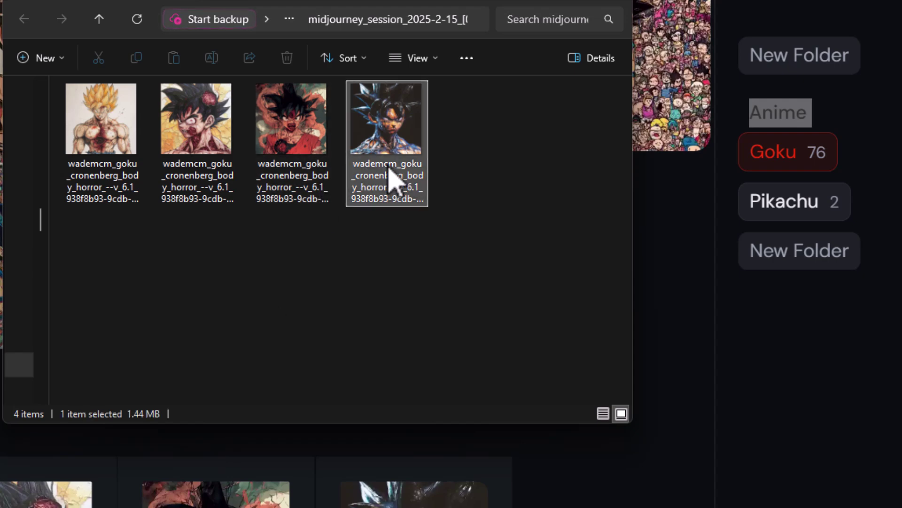
left_click(273, 164)
left_click(197, 159)
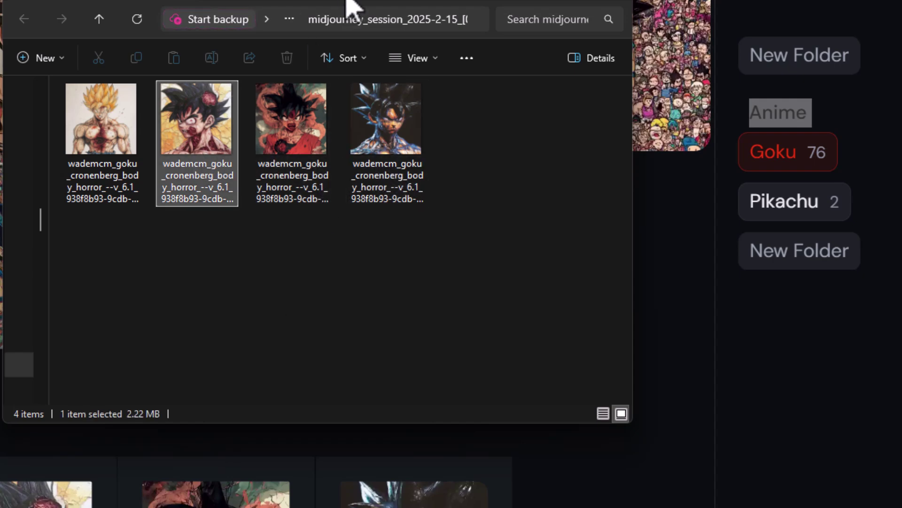
left_click_drag(325, 0, 63, 24)
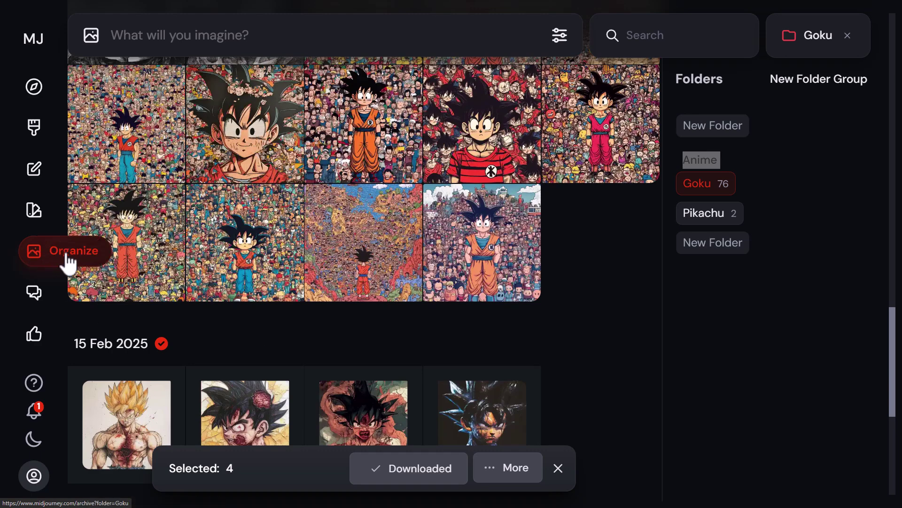
Hide the yellow-background Goku image in the 13 Feb 2025 row through its options menu
scroll(157, 287, "down", 6)
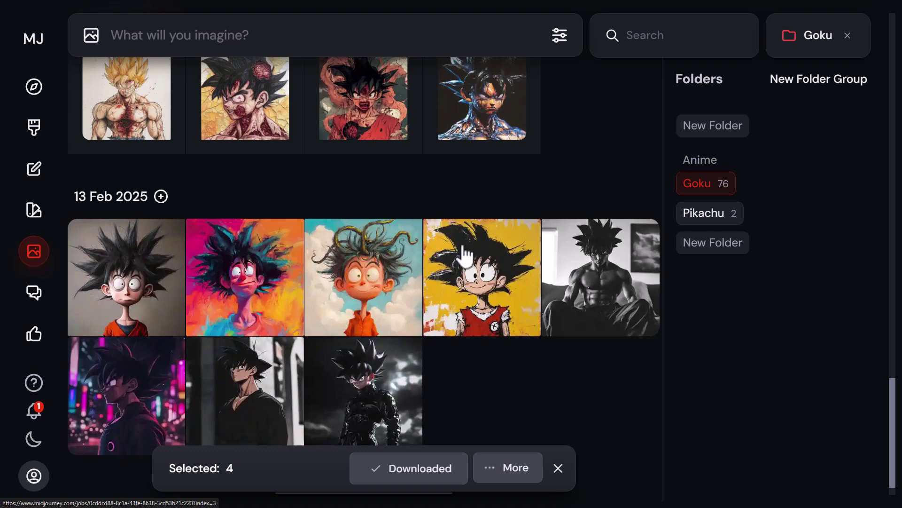
left_click(466, 255)
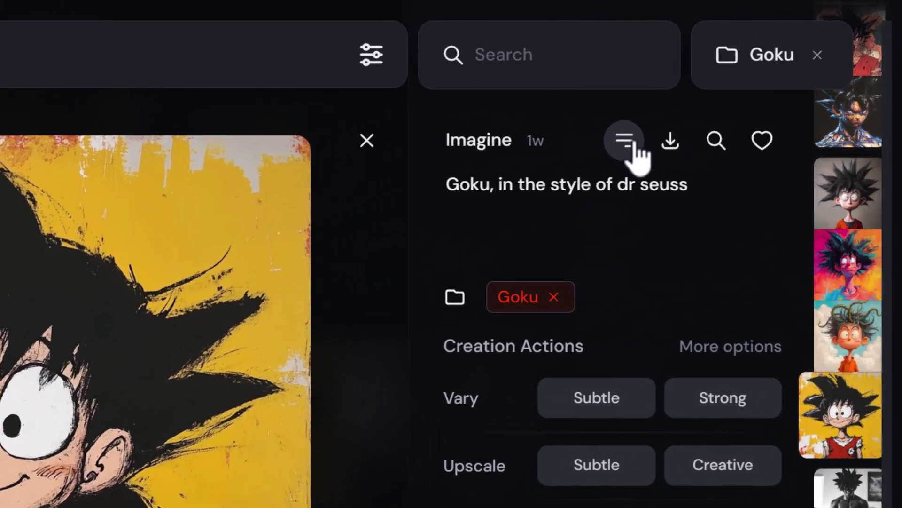
left_click(630, 142)
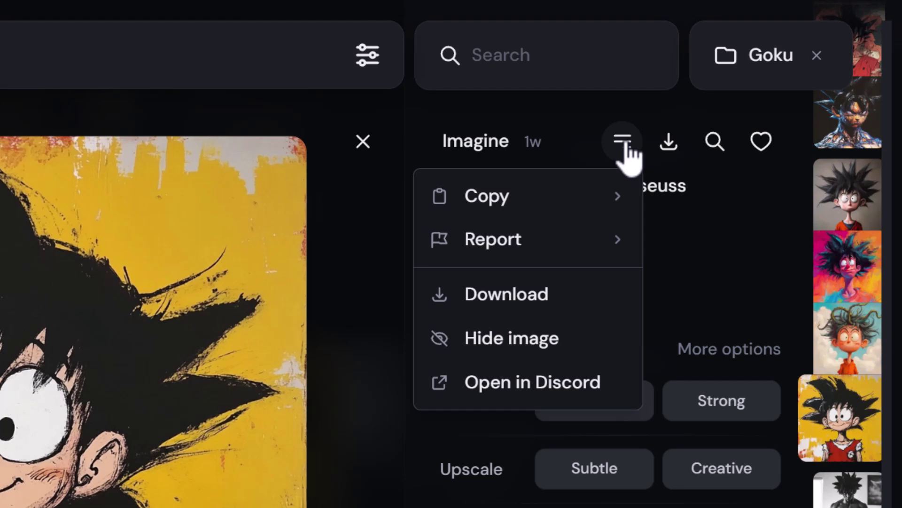
left_click(553, 339)
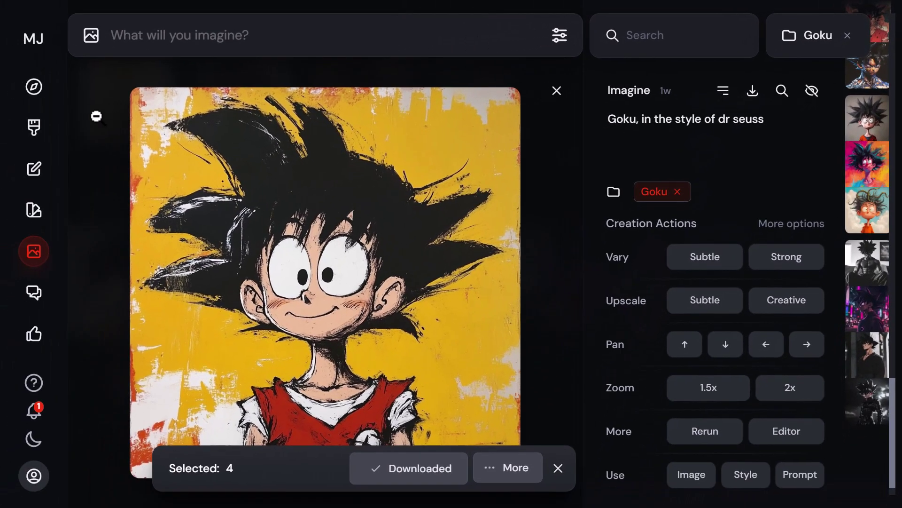
left_click(91, 116)
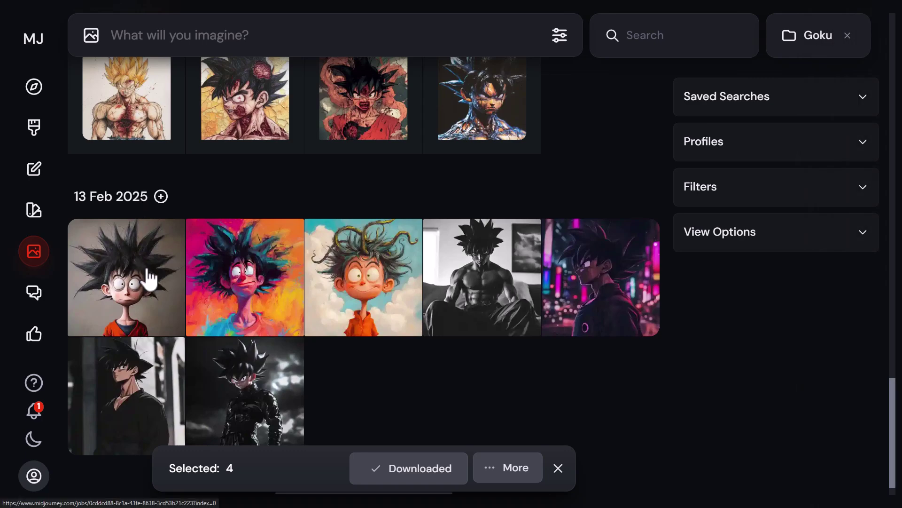
Select the 13 Feb 2025 Goku tiles except the neon city one and hide them
mouse_move(141, 296)
left_mouse_down()
mouse_move(263, 278)
mouse_move(425, 303)
left_mouse_up()
left_click(161, 196)
left_click(161, 197)
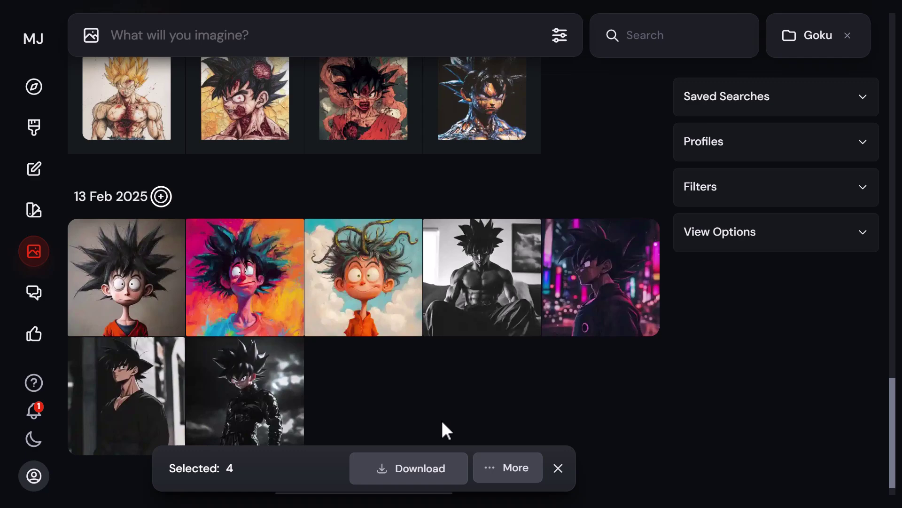
left_click_drag(443, 429, 160, 282)
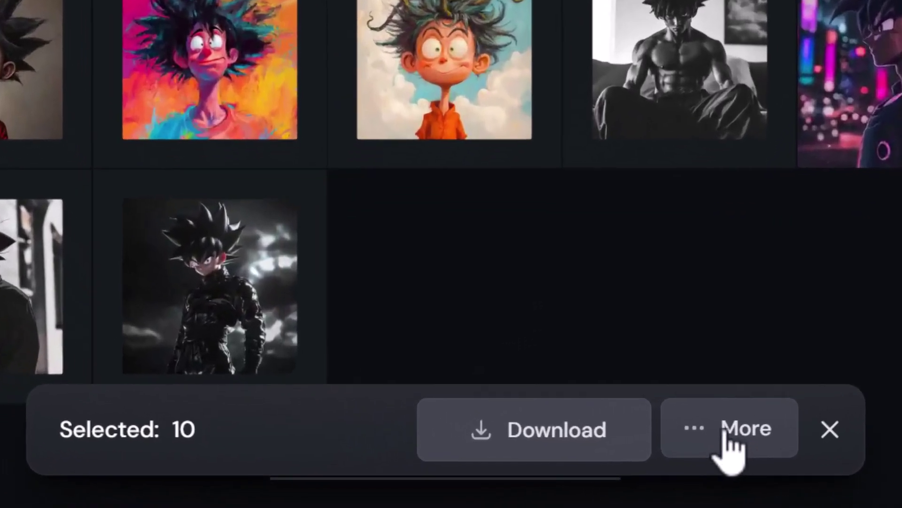
left_click(730, 432)
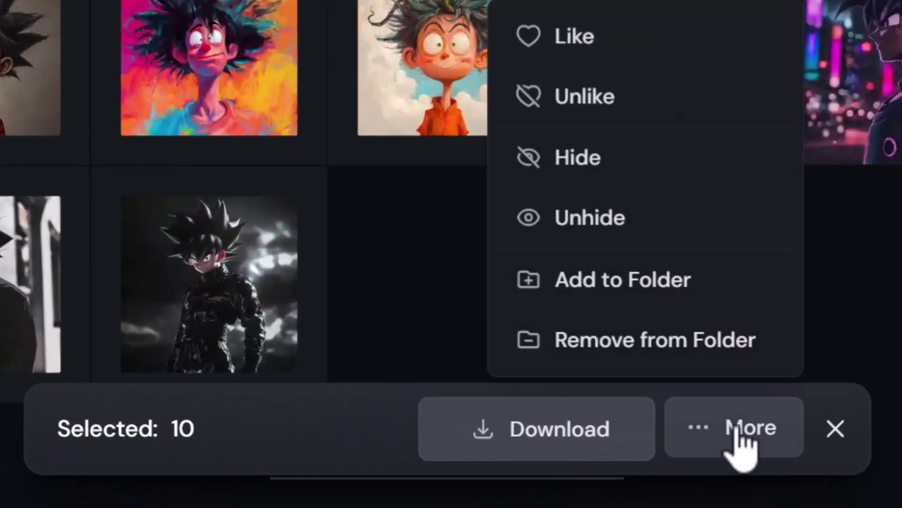
left_click(641, 163)
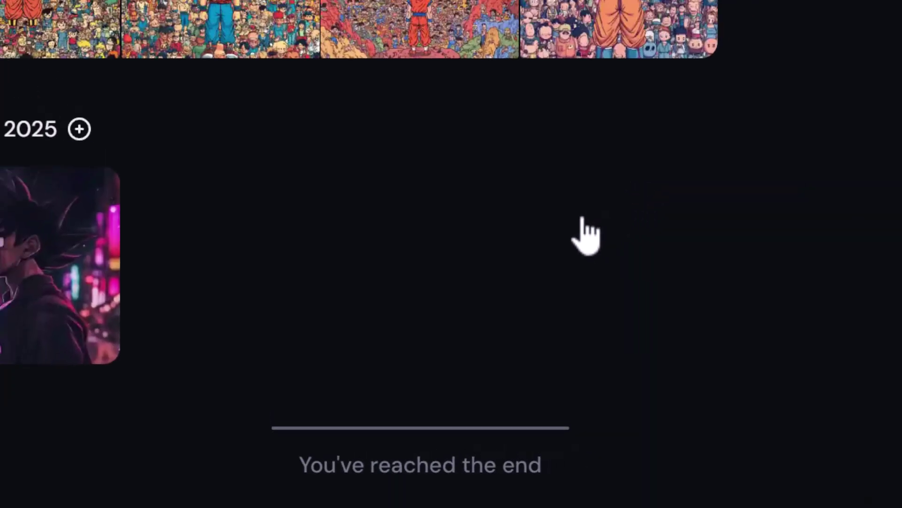
Remove the Goku folder filter and filter the gallery to show only hidden images
scroll(288, 372, "up", 3)
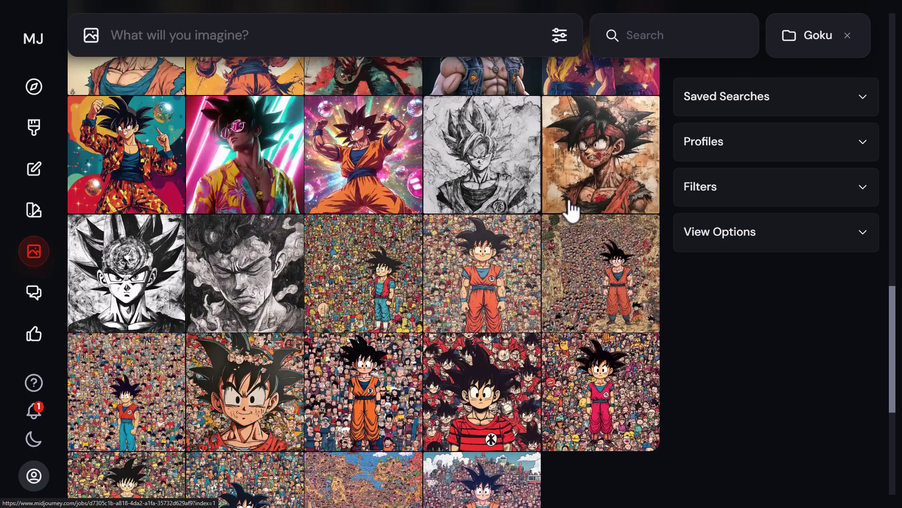
left_click(849, 35)
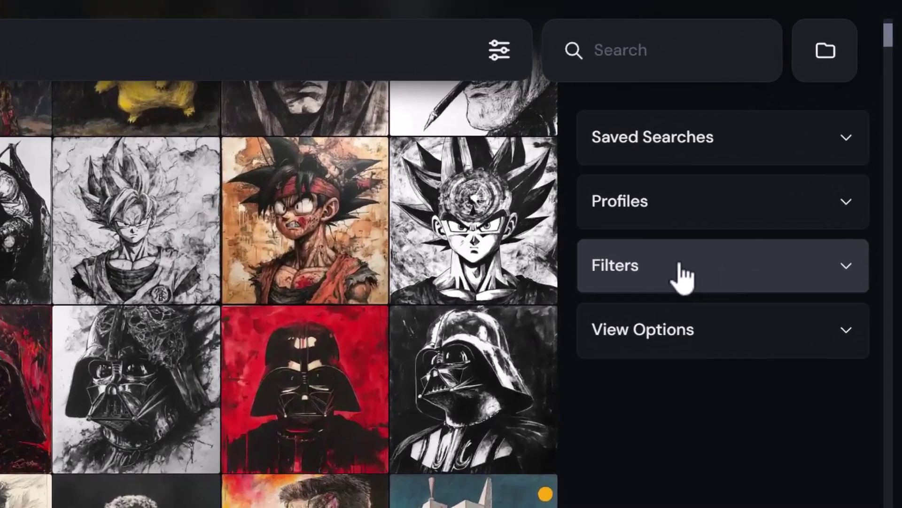
left_click(682, 276)
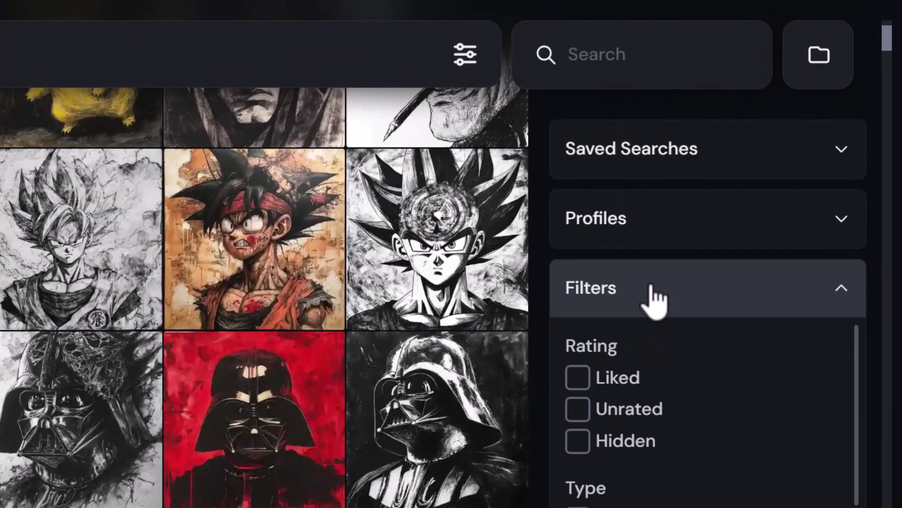
left_click(577, 441)
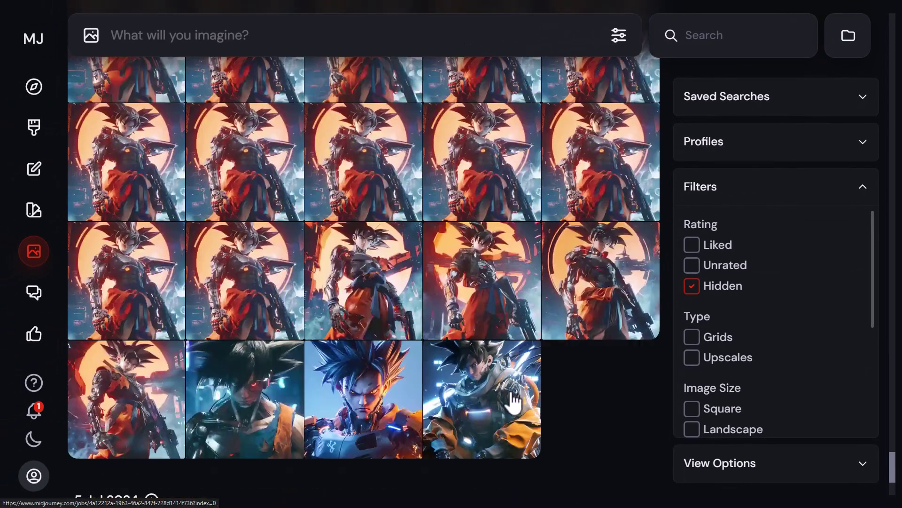
scroll(519, 407, "up", 5)
scroll(520, 408, "down", 5)
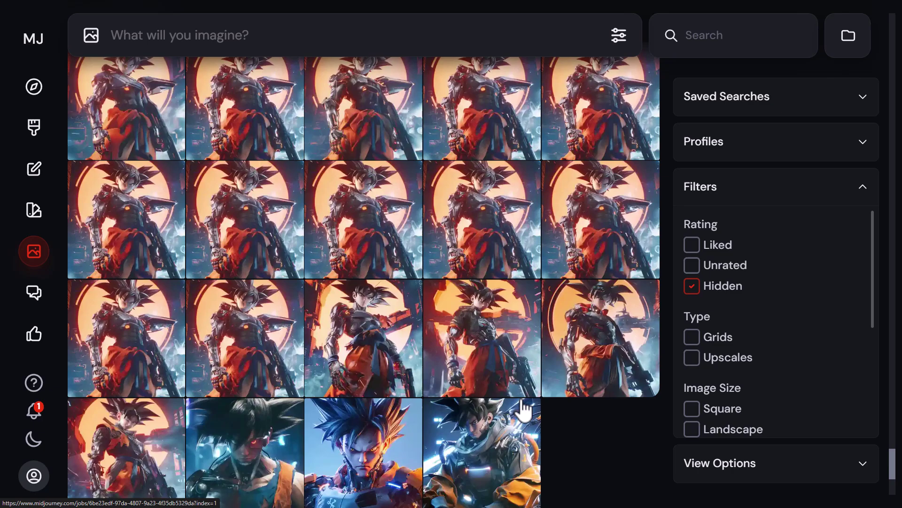
scroll(522, 409, "up", 5)
scroll(522, 402, "up", 7)
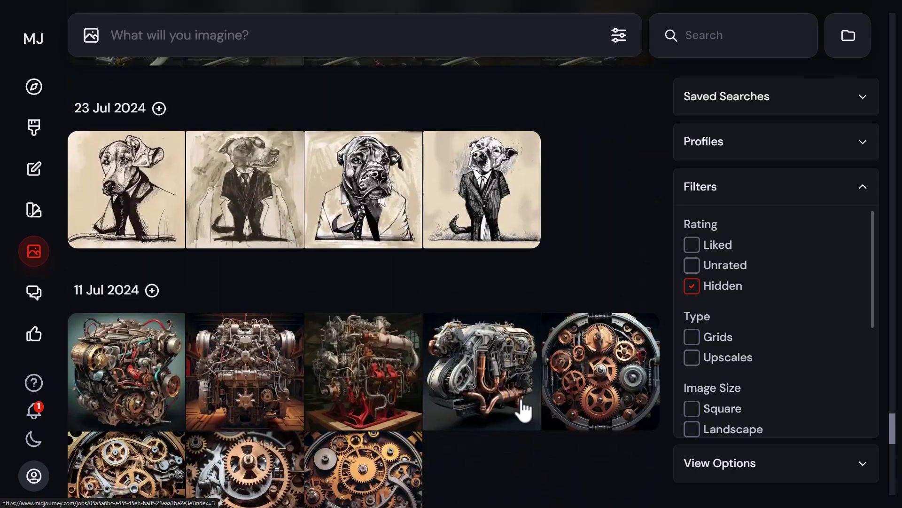
scroll(526, 413, "up", 1)
scroll(534, 422, "down", 6)
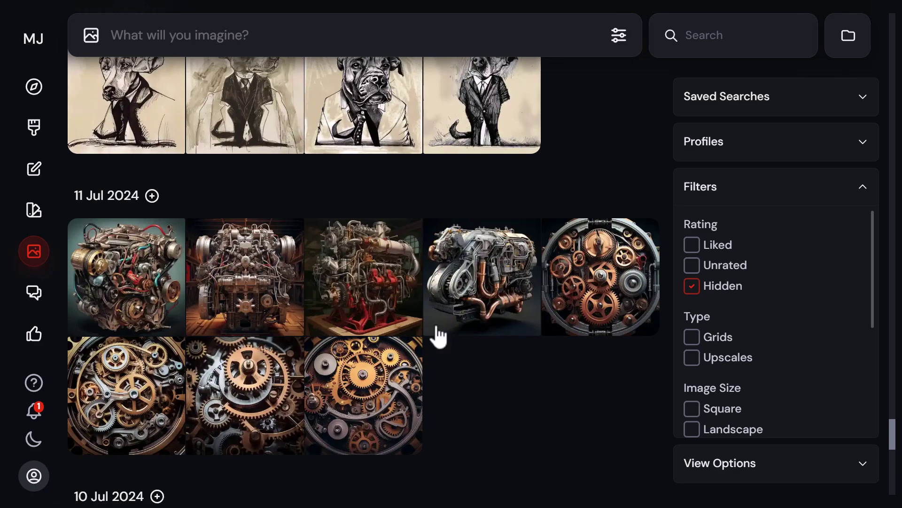
Search 'goku' and unhide the seven hidden 13 Feb 2025 images
left_click(715, 43)
type("goku")
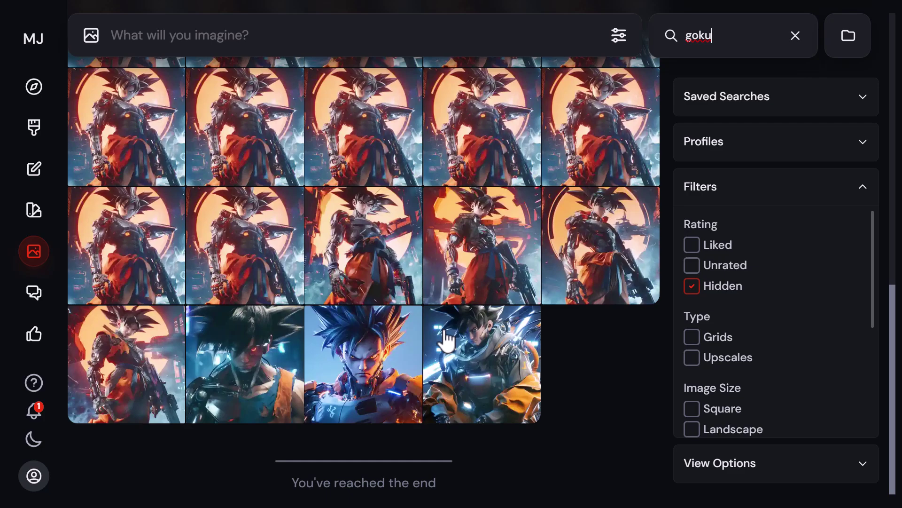
scroll(433, 332, "up", 15)
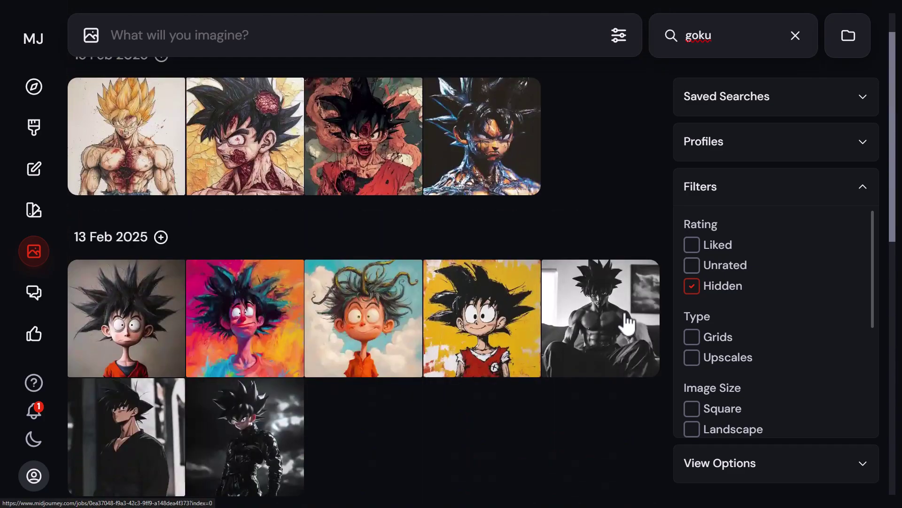
left_click(161, 237)
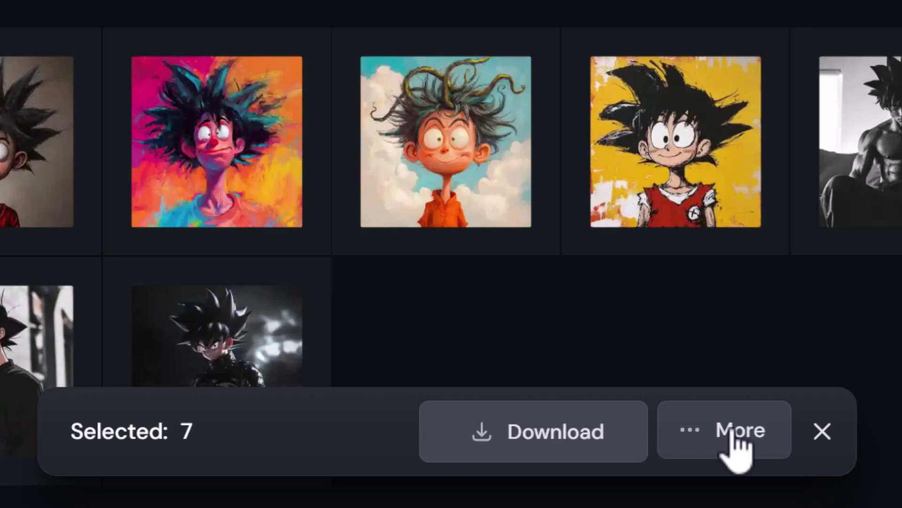
left_click(732, 430)
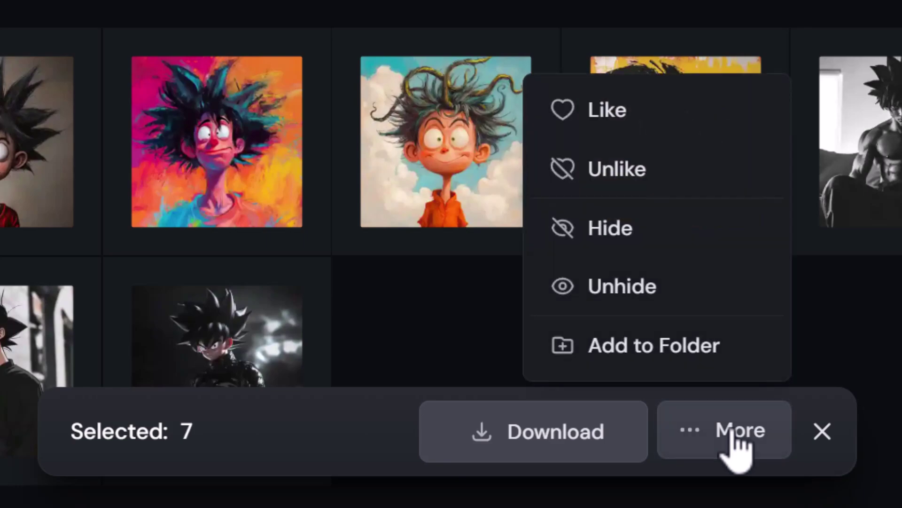
left_click(627, 289)
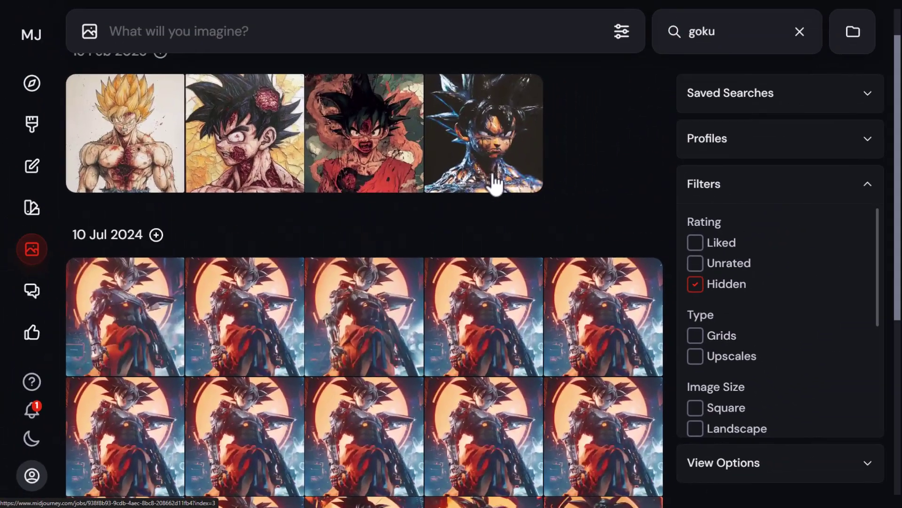
Turn off the hidden-only filter and clear the goku search
left_click(692, 286)
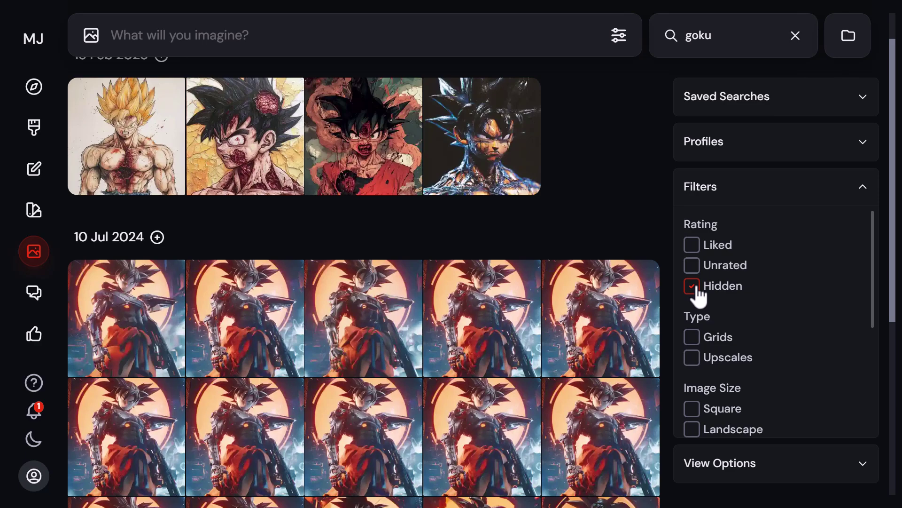
scroll(439, 323, "up", 1)
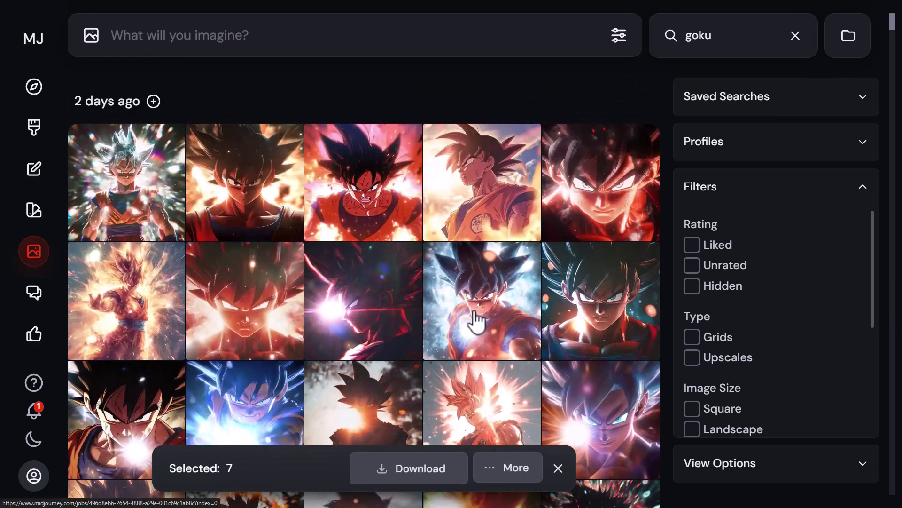
left_click(796, 36)
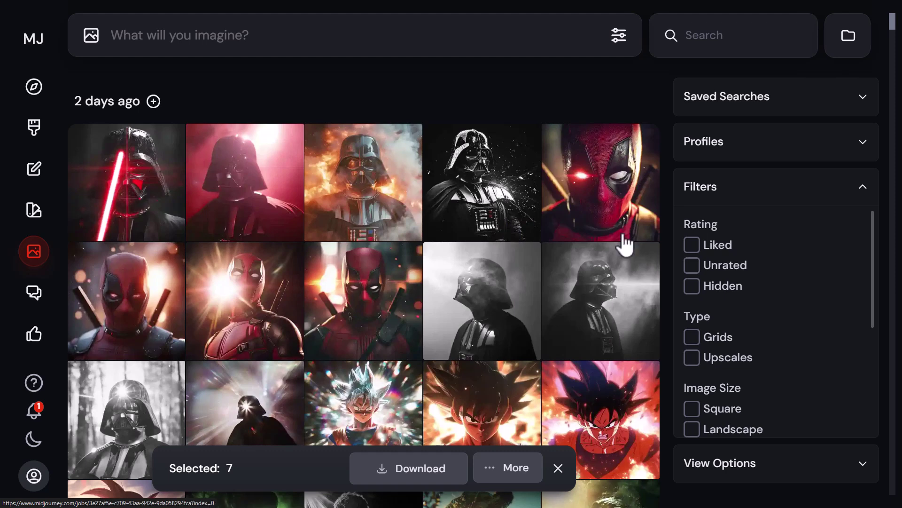
Open the black-and-white Darth Vader image's detail view and its options menu
left_click(492, 181)
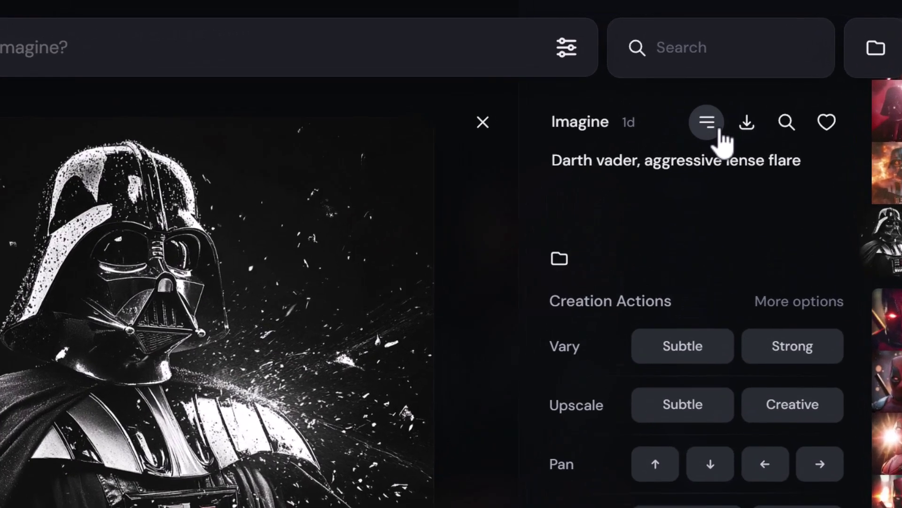
left_click(710, 127)
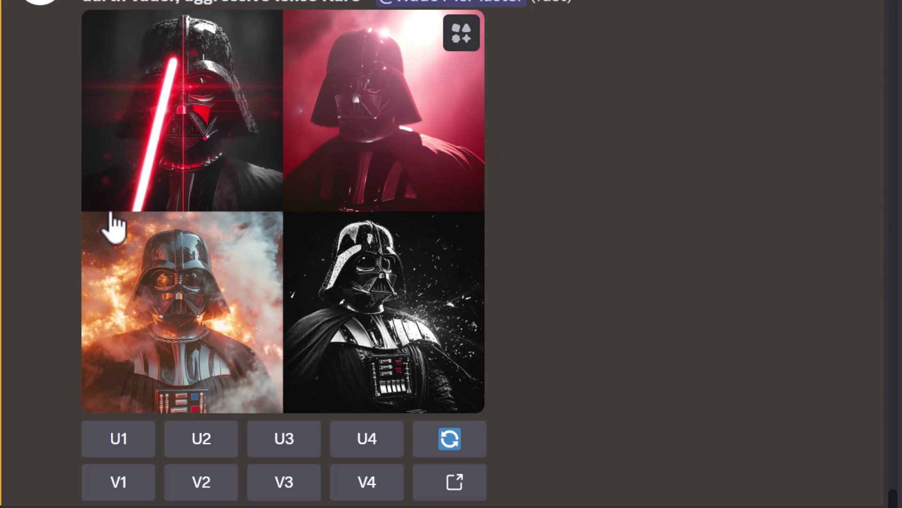
Add the red ❌ reaction, found by searching 'x', to the Vader grid message
scroll(761, 141, "up", 3)
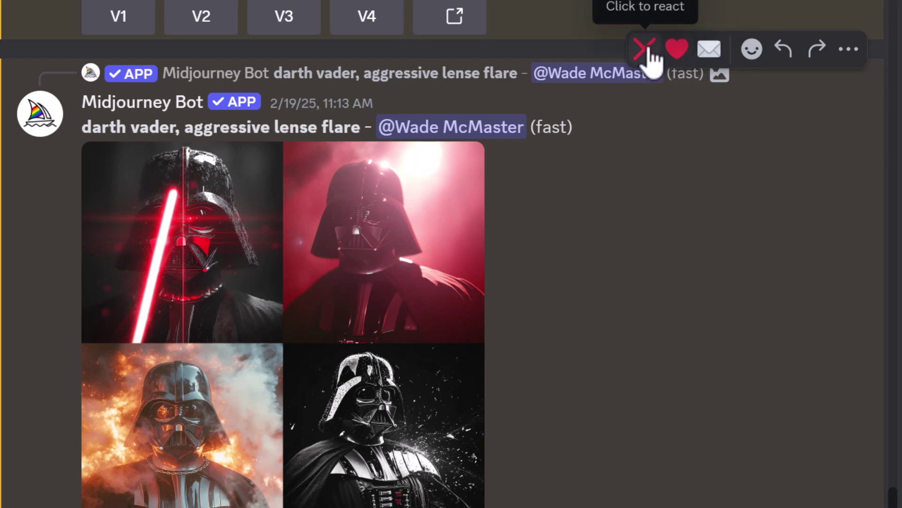
left_click(751, 49)
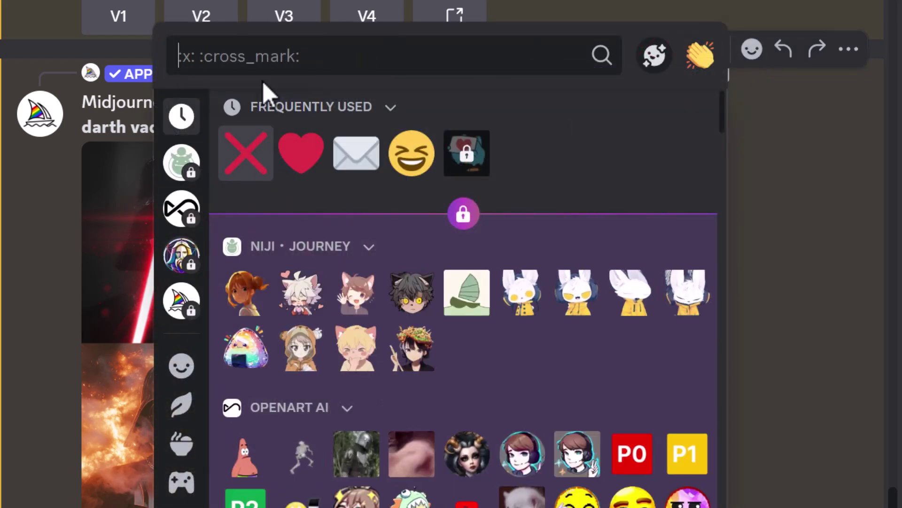
type("x")
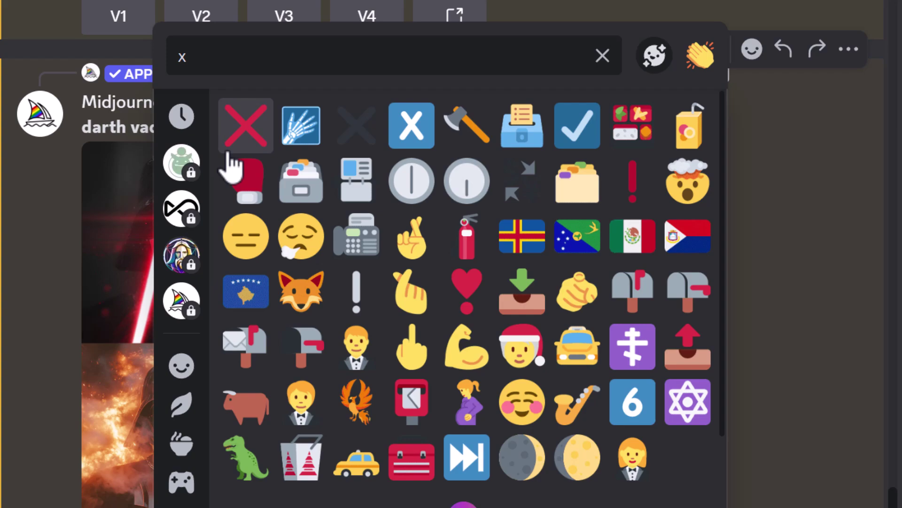
left_click(242, 119)
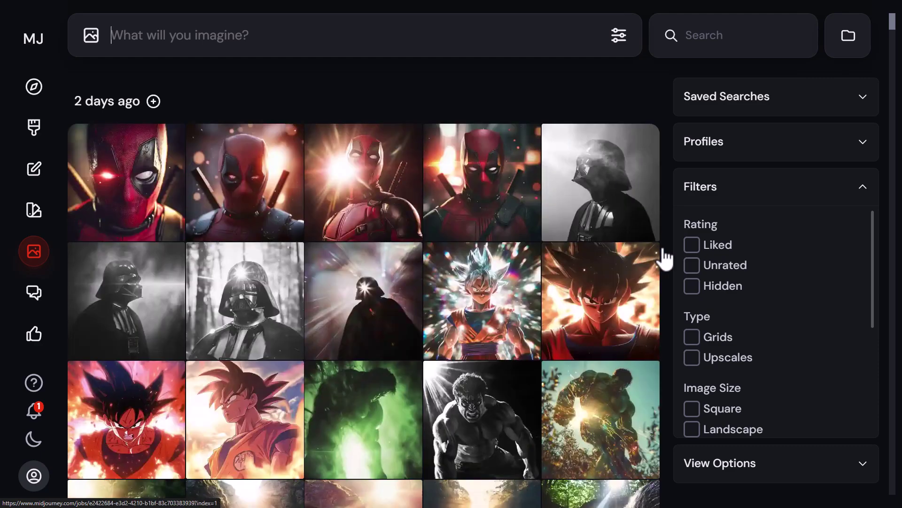
Filter the gallery to show only hidden images again
left_click(692, 286)
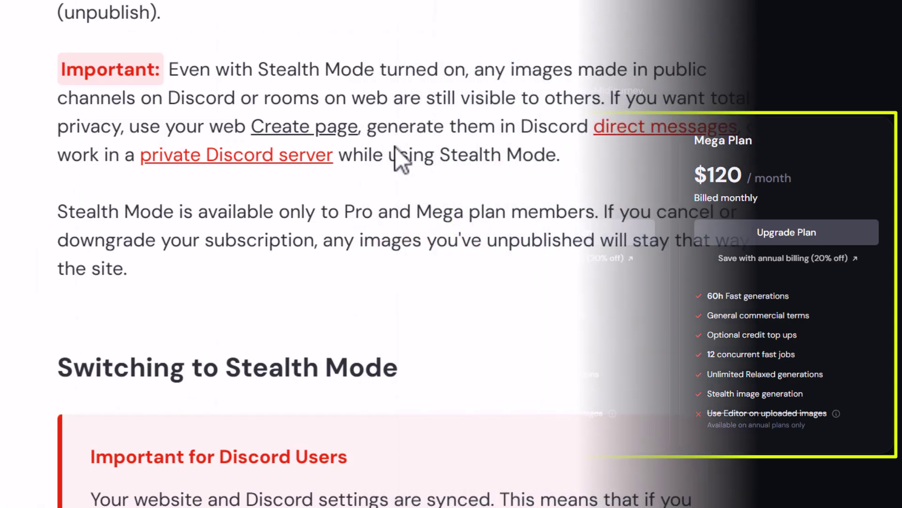
Scroll the Stealth Mode docs past the --stealth and --public parameters to the unpublishing section
scroll(396, 148, "down", 5)
scroll(396, 148, "down", 10)
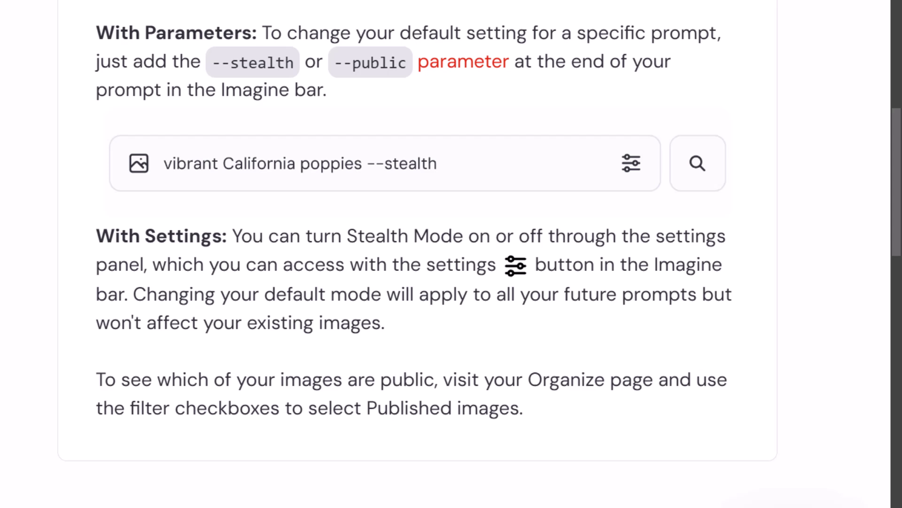
left_click_drag(214, 62, 407, 62)
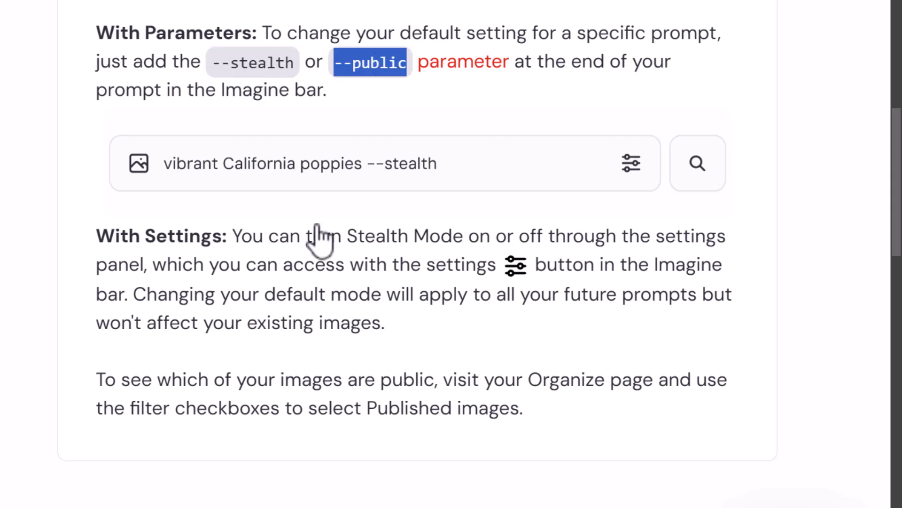
scroll(312, 247, "down", 15)
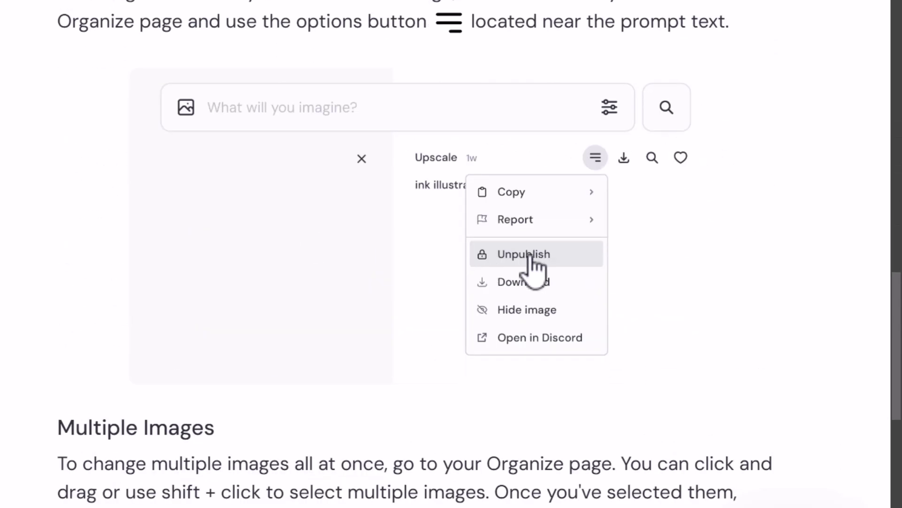